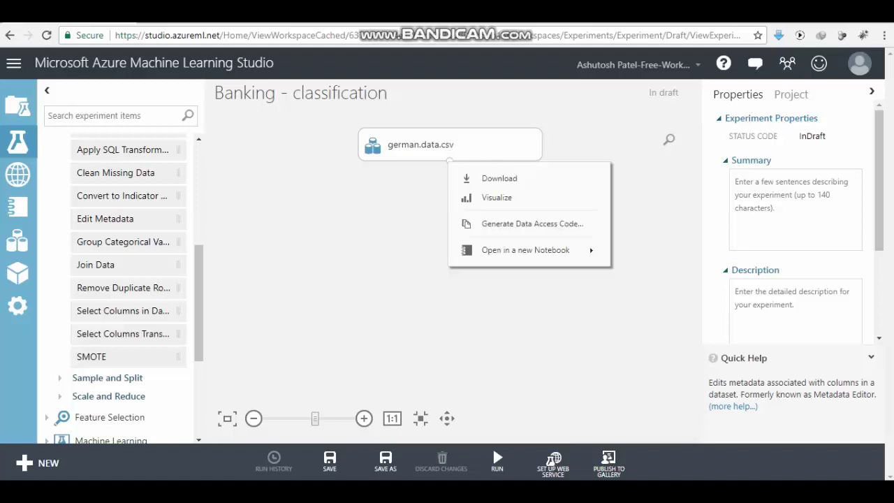
Visualize the german.data.csv dataset and check the feature type of Col21 in its statistics
click(485, 198)
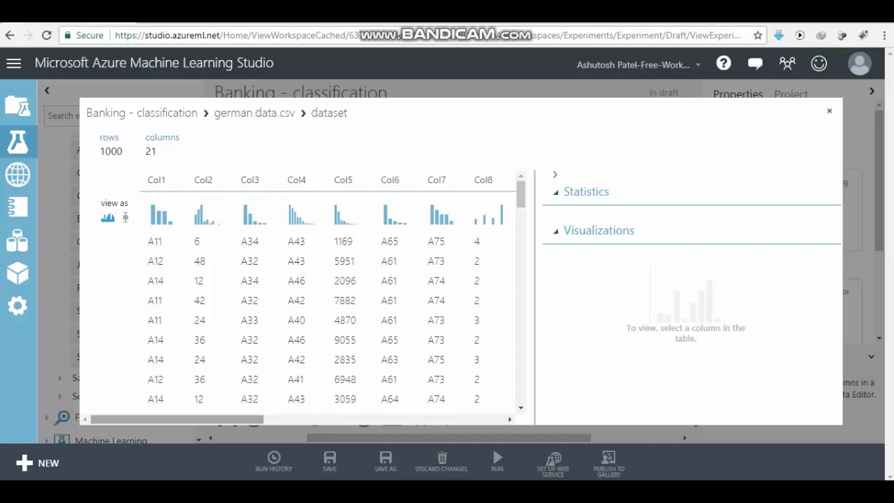
drag(177, 419, 418, 419)
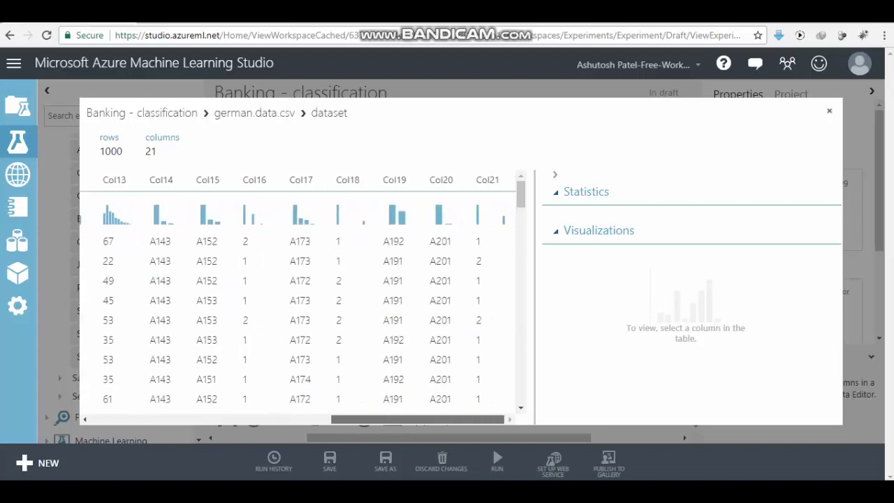
click(487, 179)
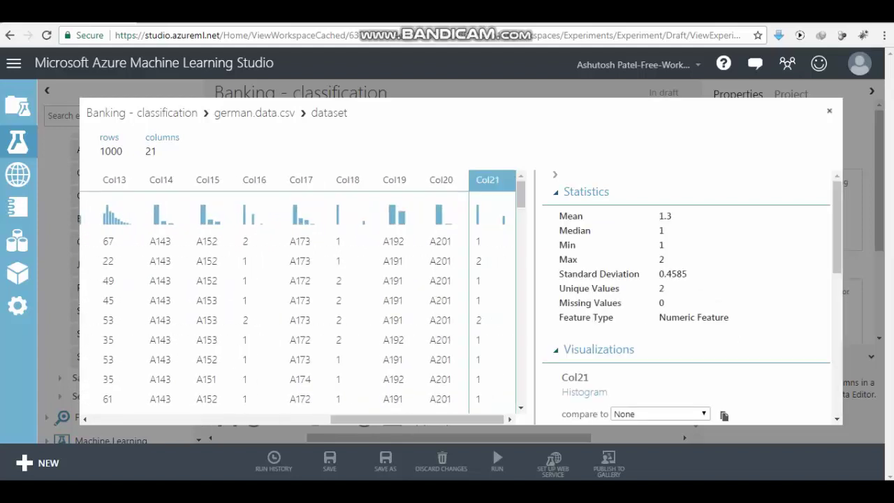
drag(558, 317, 614, 317)
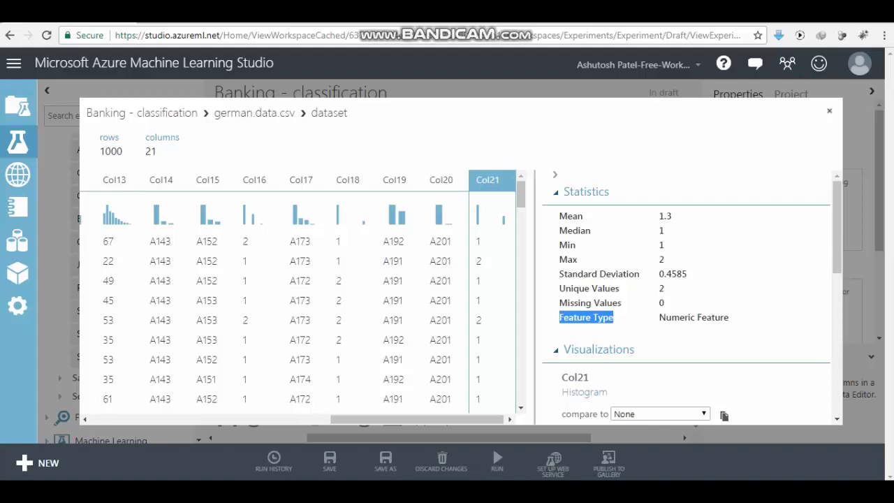
drag(659, 317, 728, 317)
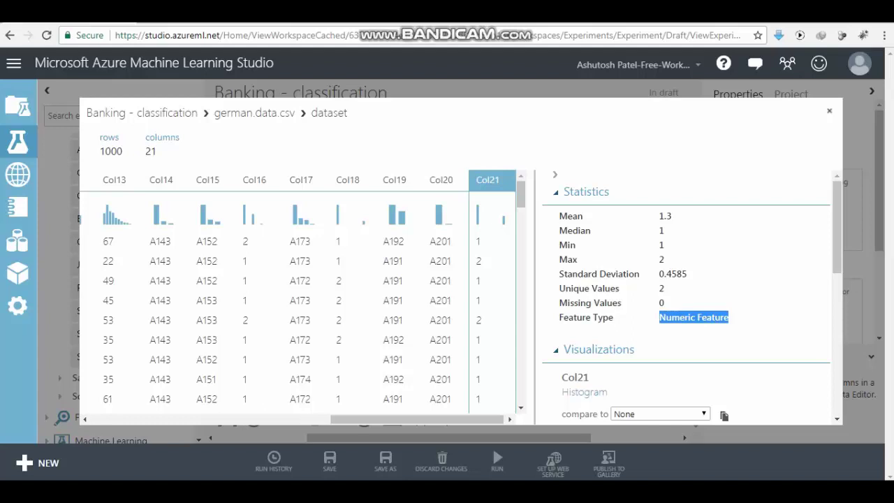
click(829, 111)
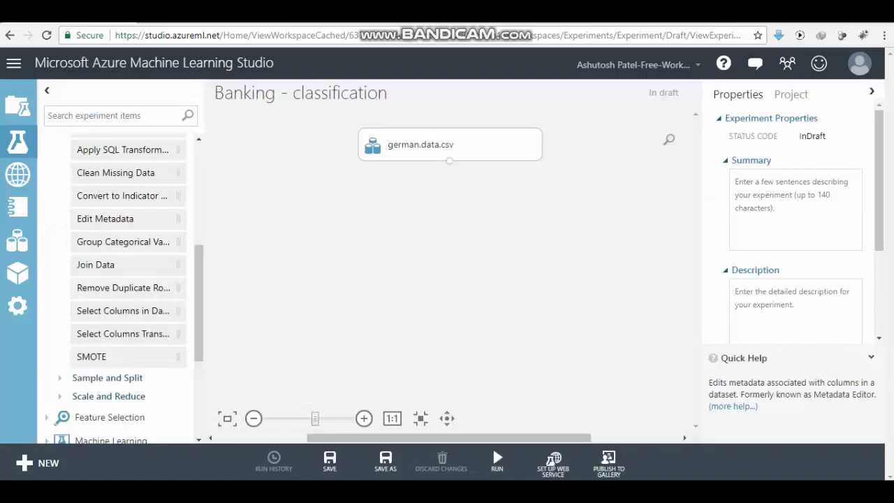
Add an Edit Metadata module below german.data.csv and connect the dataset's output to its input
scroll(124, 286, up, 3)
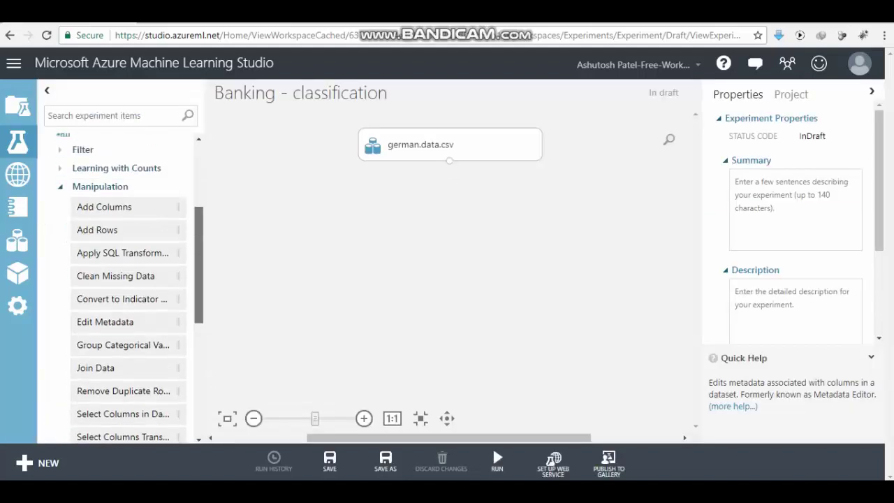
scroll(124, 286, up, 1)
scroll(124, 286, down, 4)
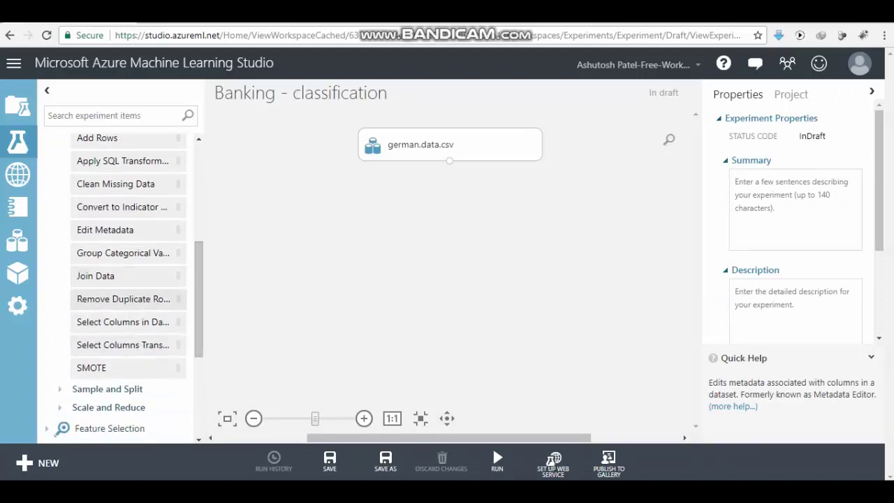
drag(104, 230, 395, 212)
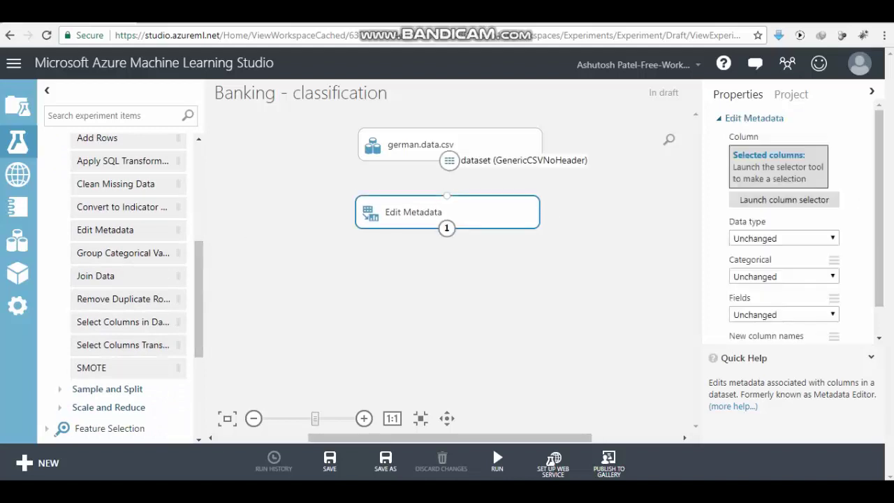
drag(449, 160, 446, 213)
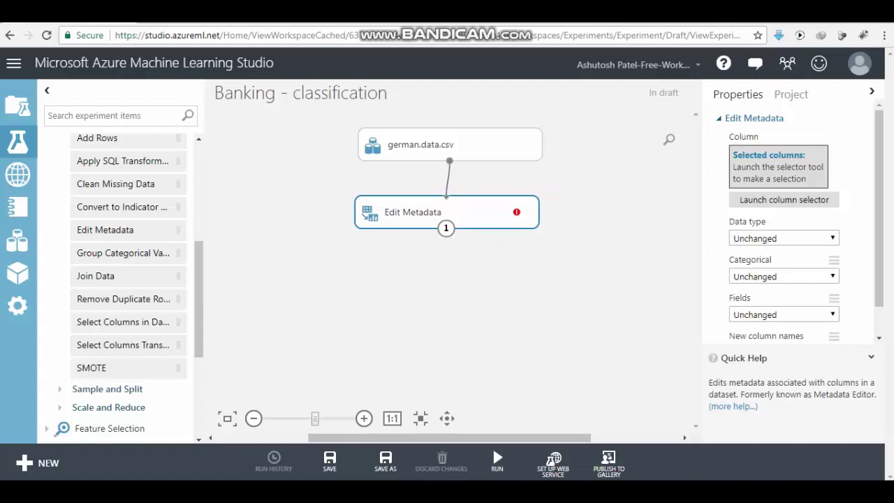
Fill Edit Metadata's new column names with the list from the column_names text file, status_checking through credit_risk, and try to run the experiment
scroll(796, 222, down, 1)
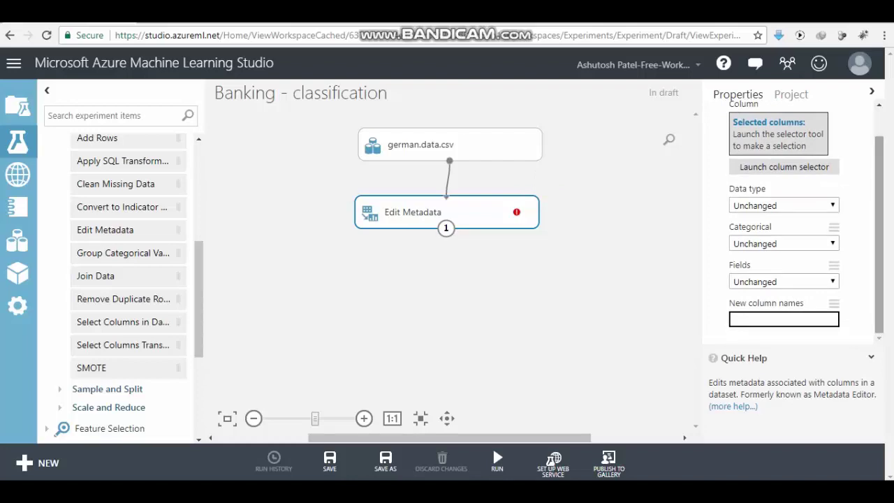
key(alt+Tab)
key(alt+Tab)
key(alt+Tab)
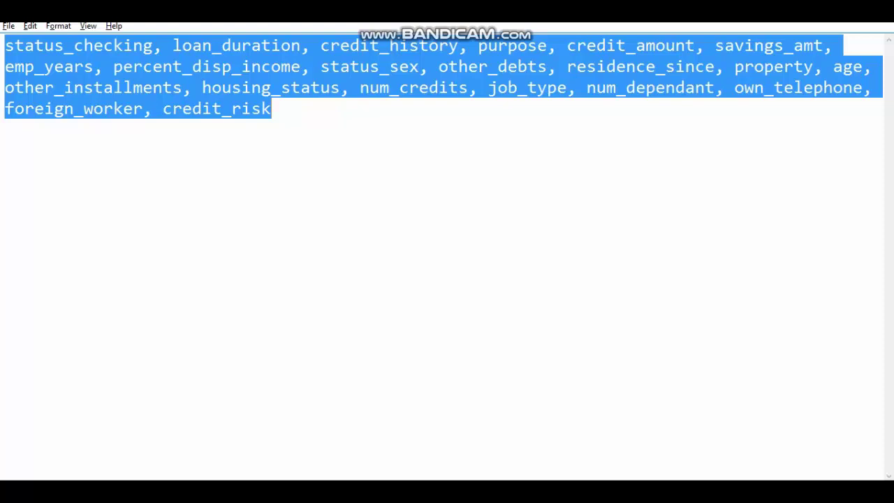
key(alt+Tab)
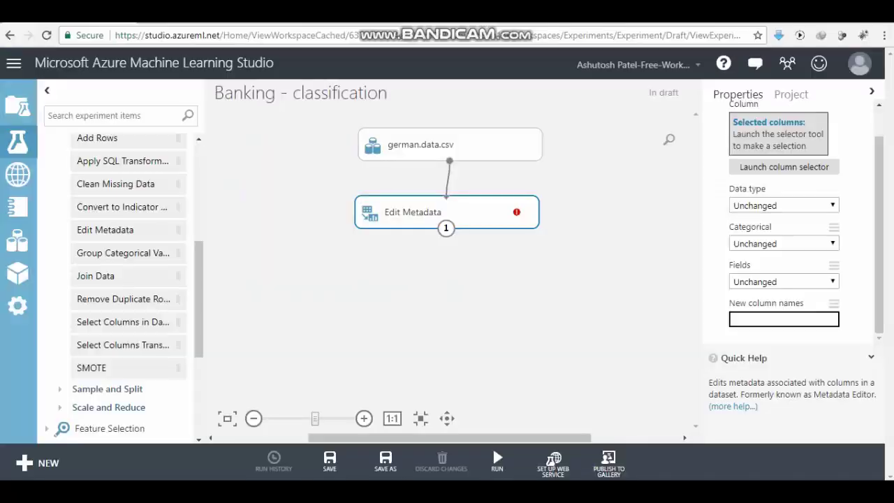
key(ctrl+v)
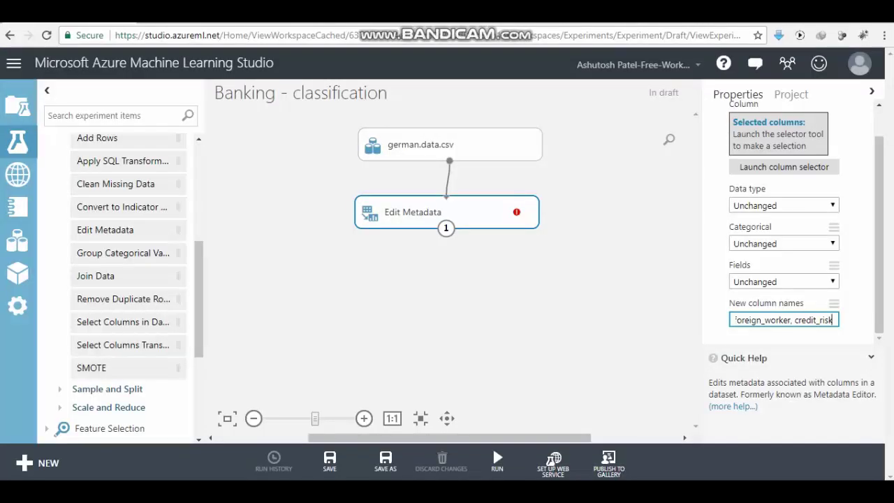
mouse_move(497, 461)
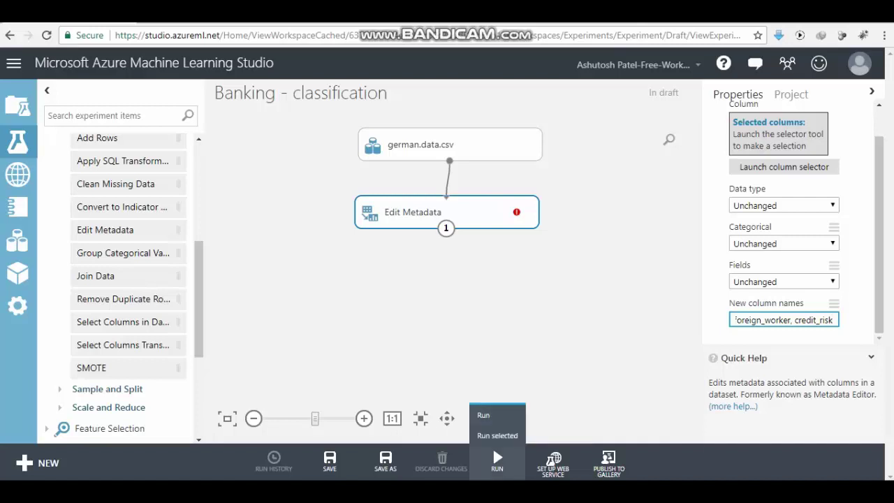
click(496, 416)
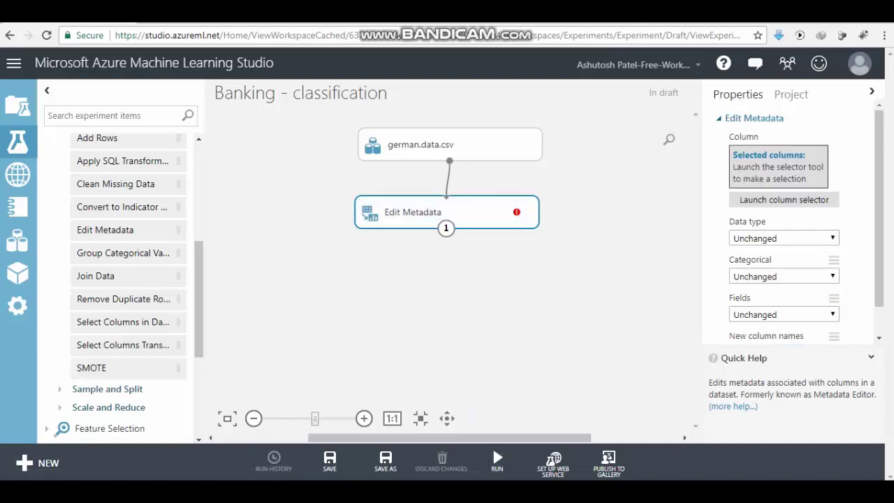
Select all columns, Col1 through Col21, for the Edit Metadata module and run the experiment
mouse_move(498, 461)
drag(412, 211, 412, 215)
click(784, 200)
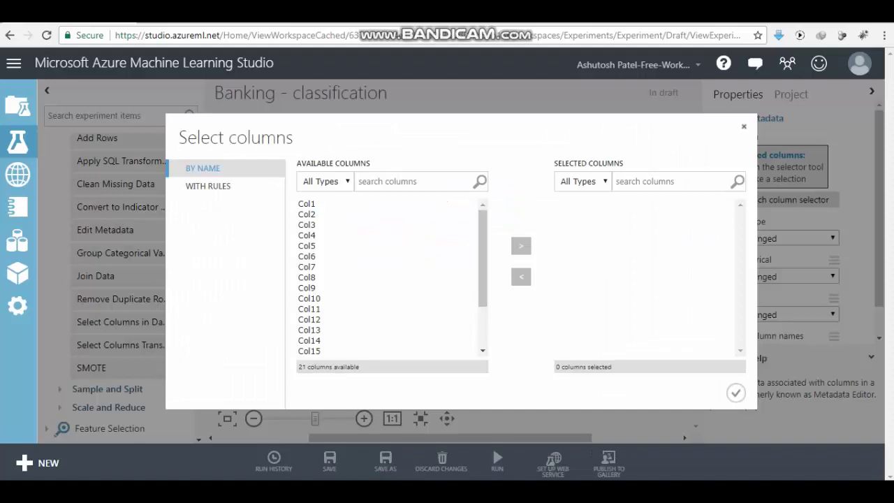
click(391, 203)
drag(482, 258, 482, 300)
shift+click(309, 351)
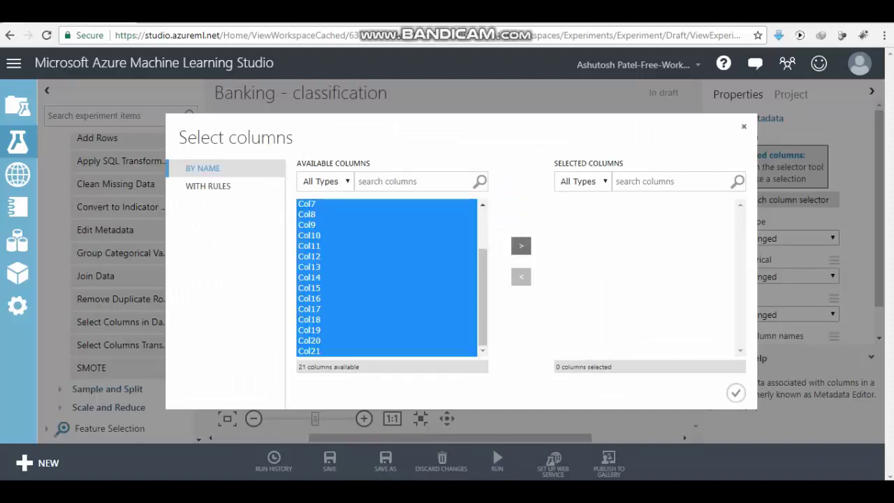
click(521, 245)
click(736, 393)
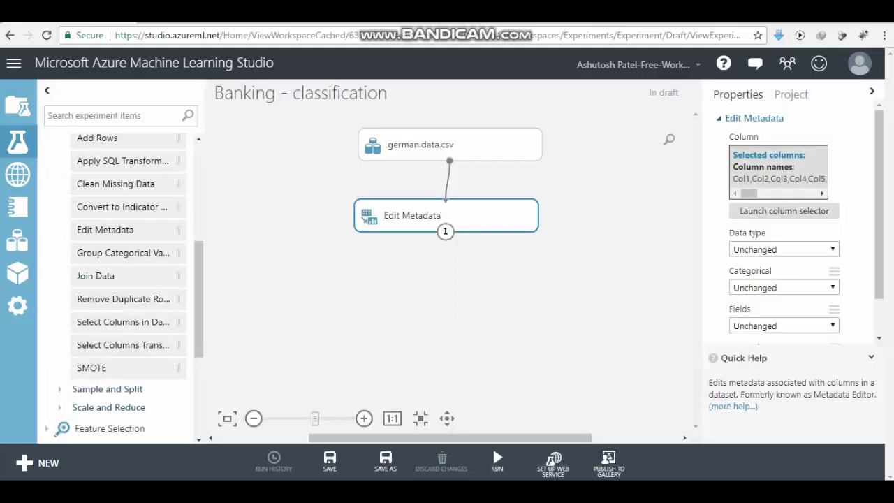
click(498, 461)
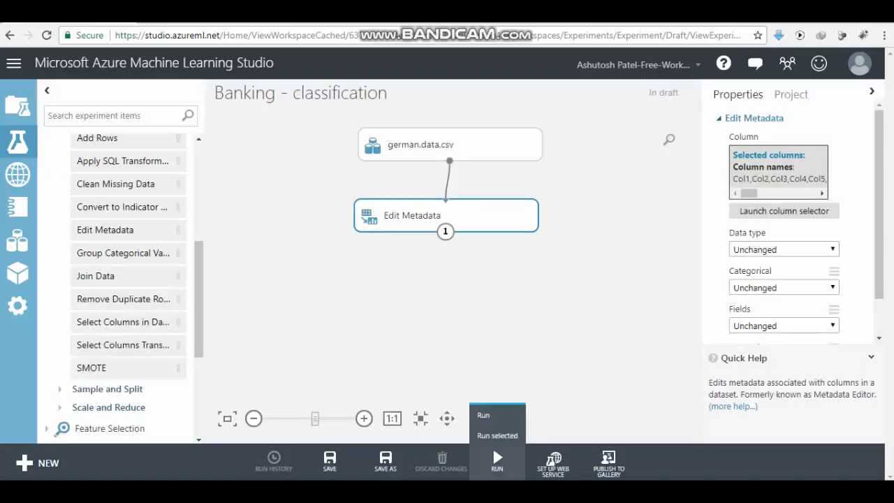
click(483, 415)
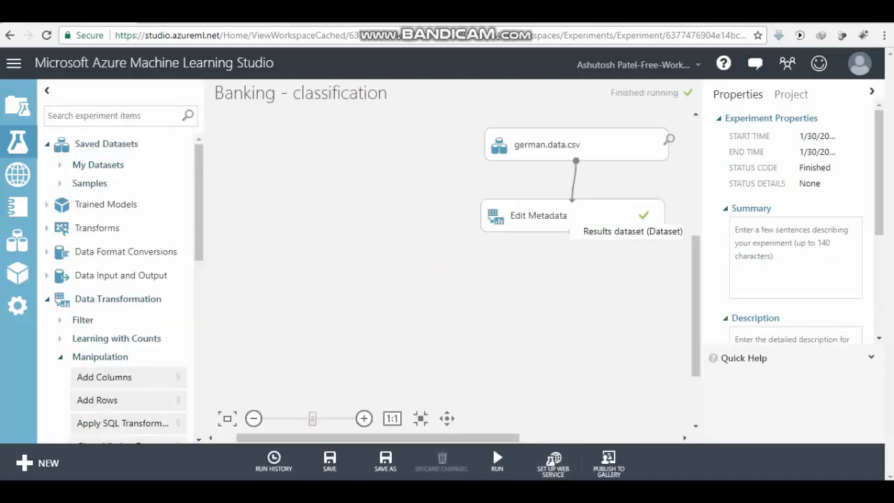
Visualize Edit Metadata's results dataset and examine the renamed columns, including the credit_amount statistics
right_click(571, 231)
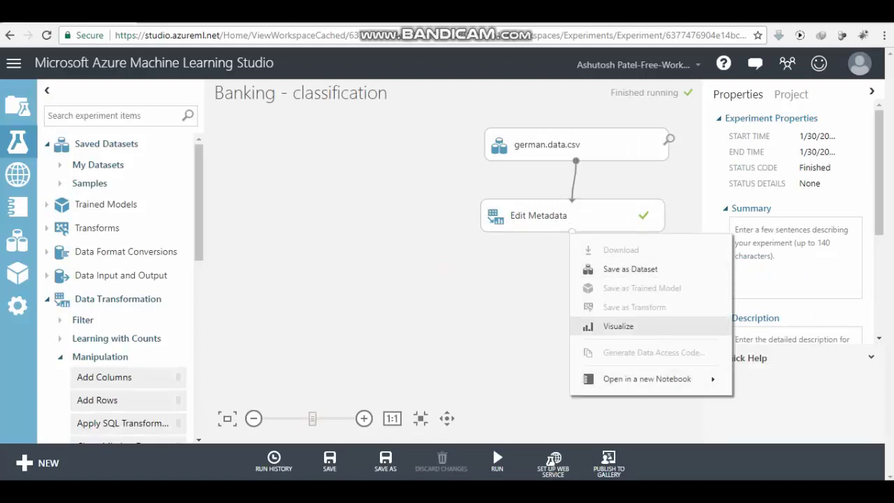
click(618, 325)
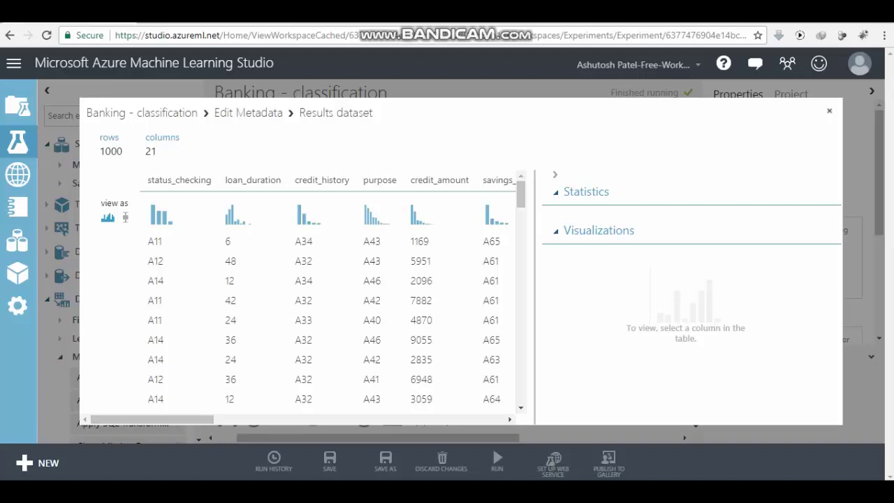
drag(410, 180, 468, 180)
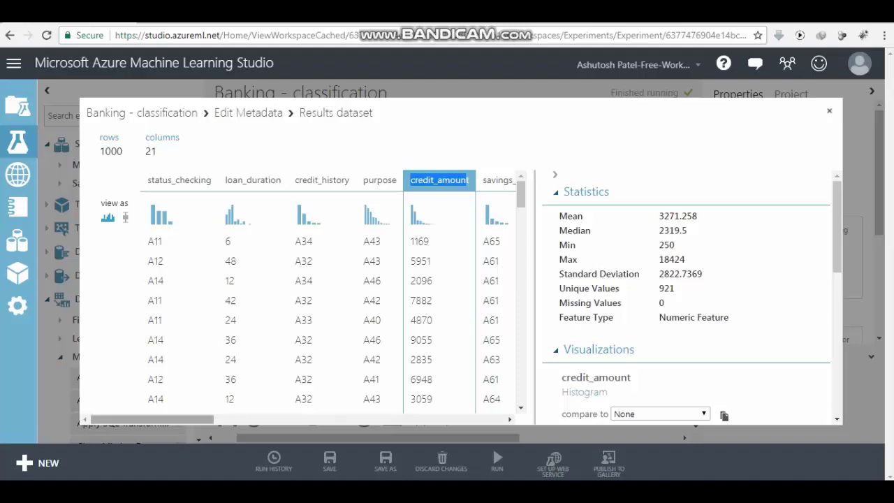
drag(152, 420, 238, 420)
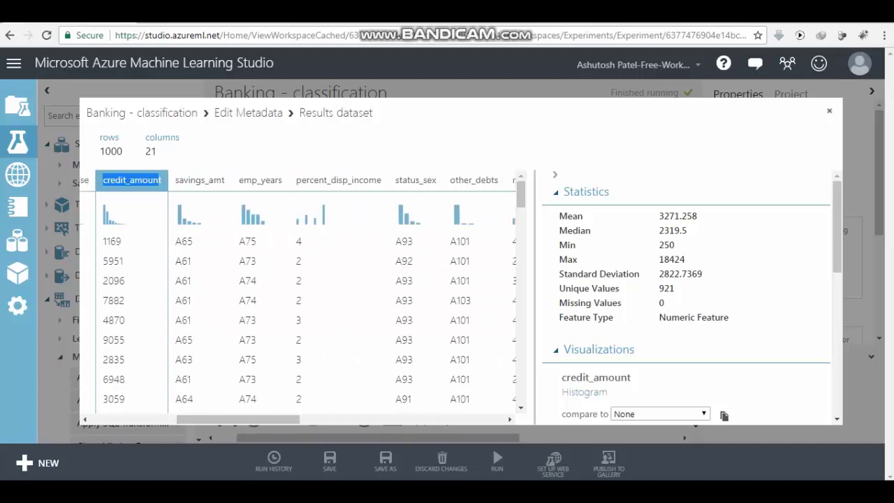
click(829, 111)
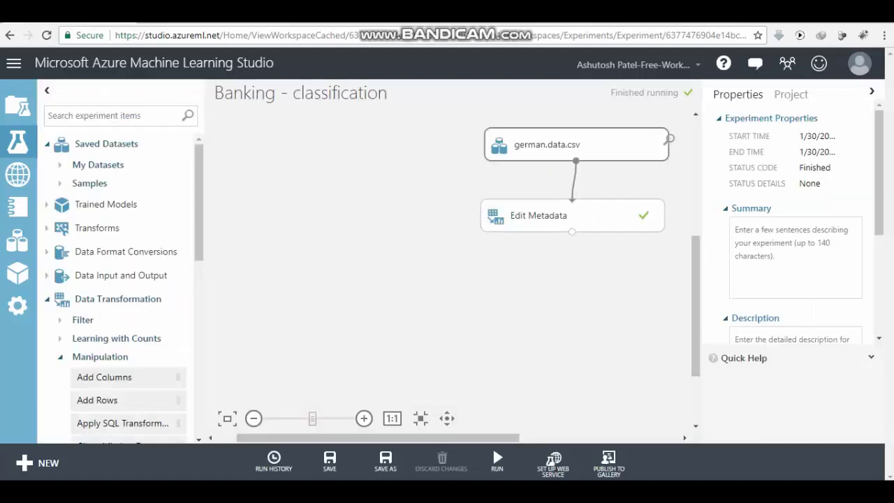
Move the german.data.csv and Edit Metadata modules to the middle of the canvas, aligned one above the other
drag(576, 145, 448, 139)
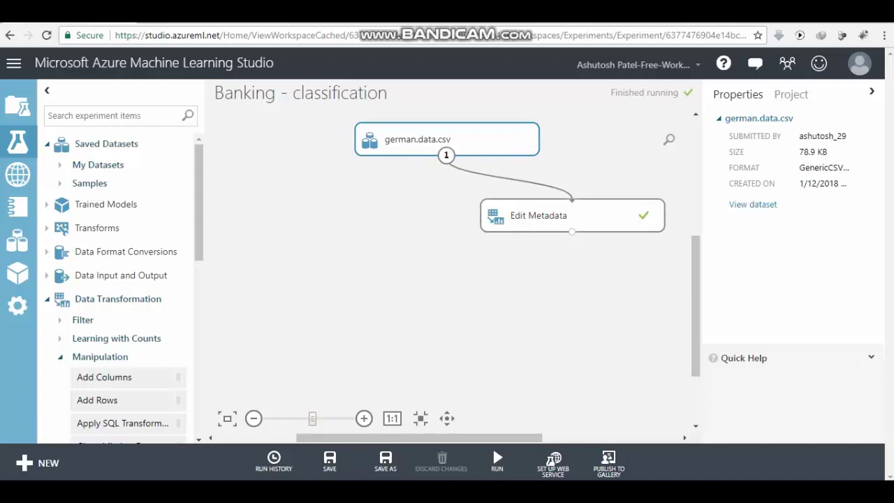
drag(537, 215, 412, 200)
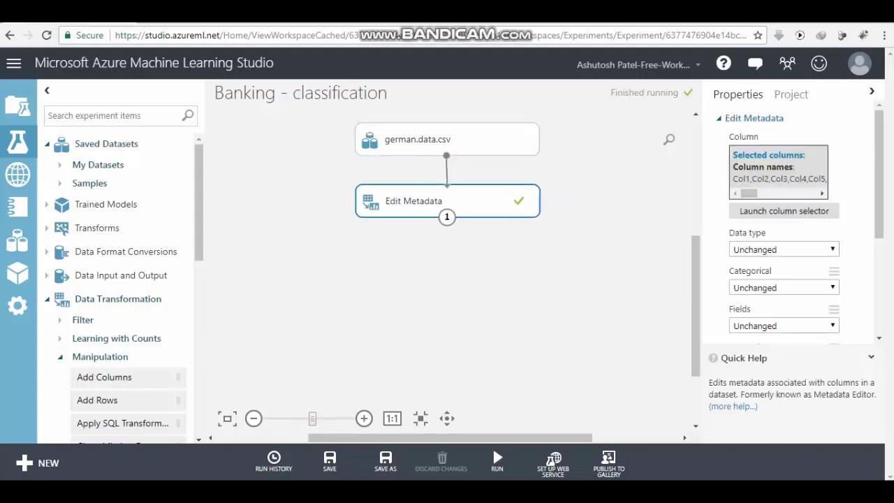
Switch to the ML-master folder, open the change_feature_type text file and review its list of columns
key(alt+Tab)
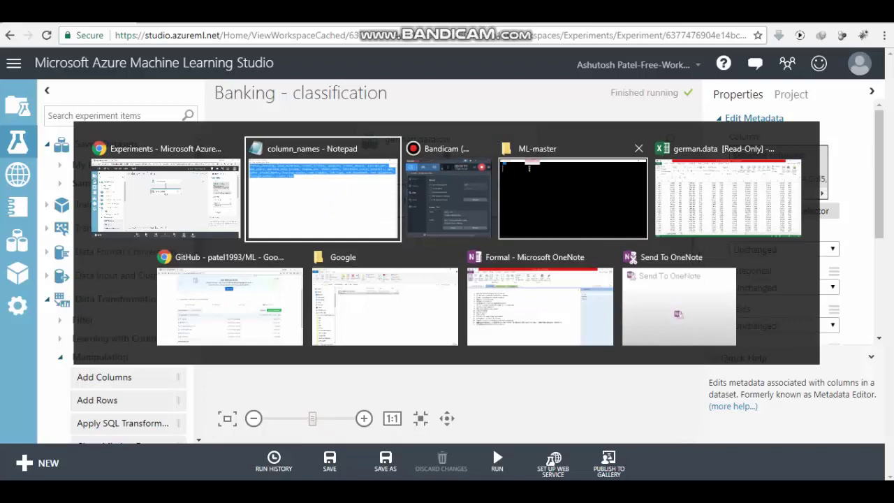
key(alt+Tab)
key(alt+Tab)
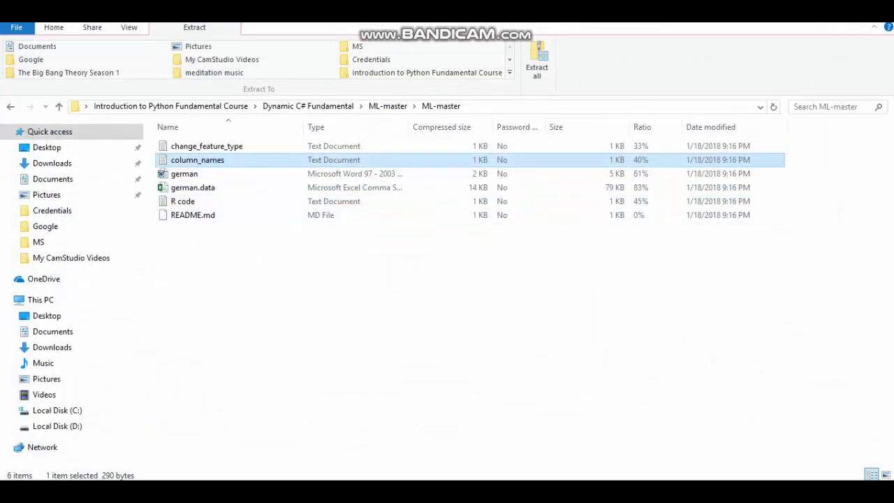
click(447, 315)
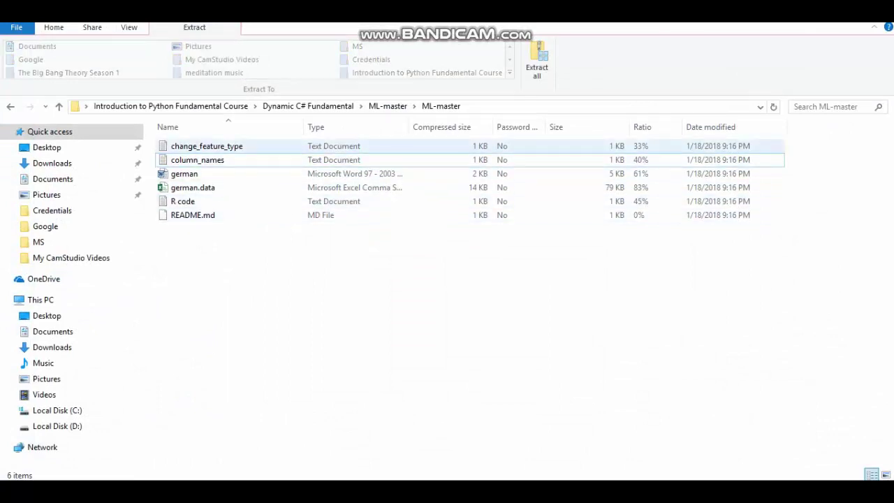
double_click(207, 146)
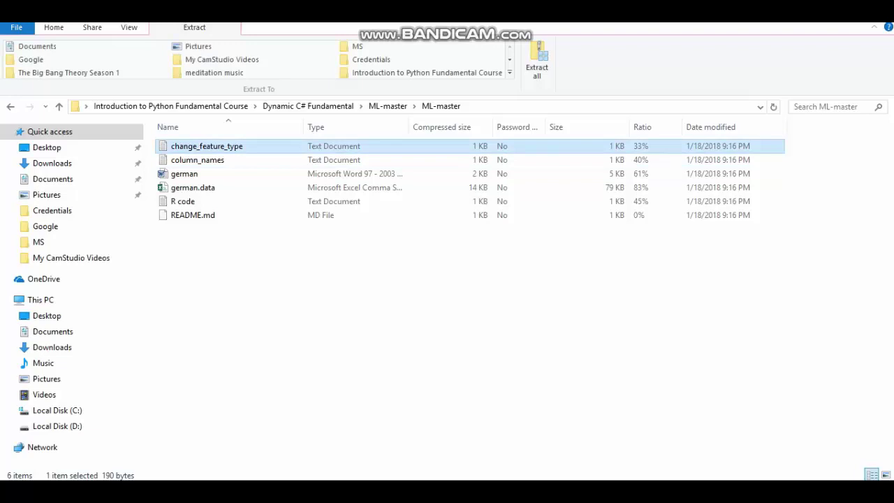
click(453, 74)
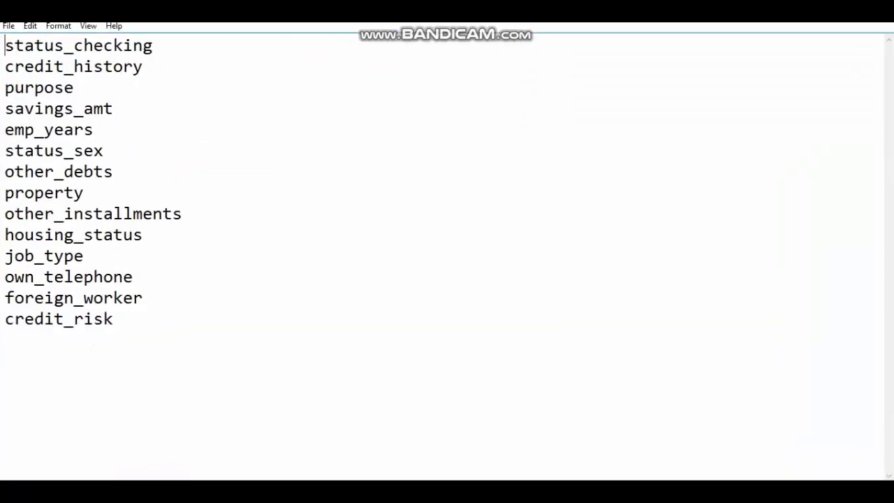
drag(113, 318, 5, 46)
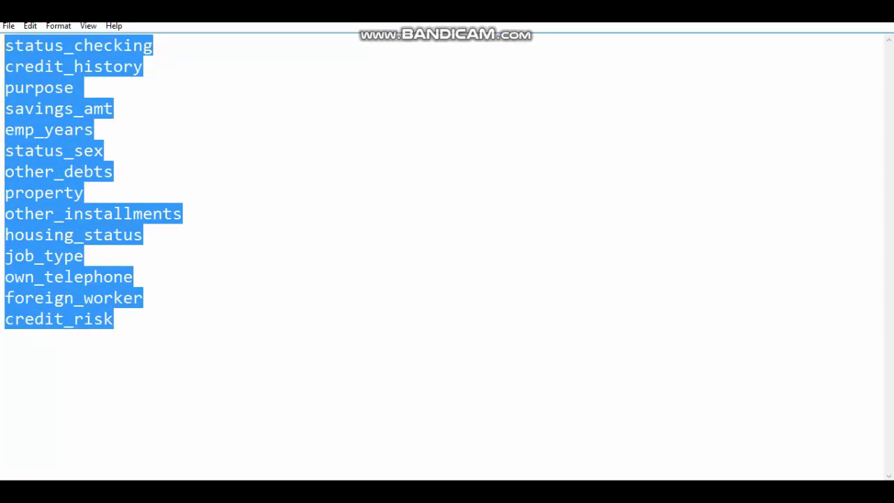
click(113, 319)
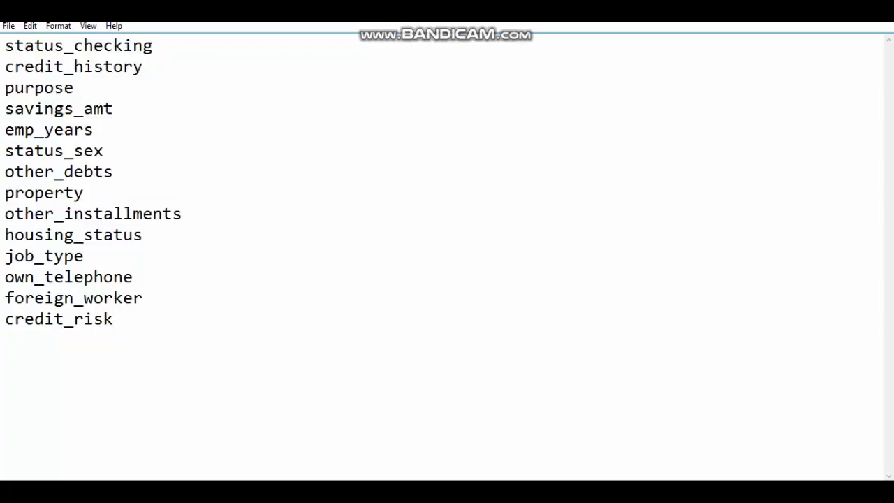
Switch to Azure Machine Learning Studio, add a second Edit Metadata module below the first and connect the first module's output to its input
drag(113, 319, 5, 319)
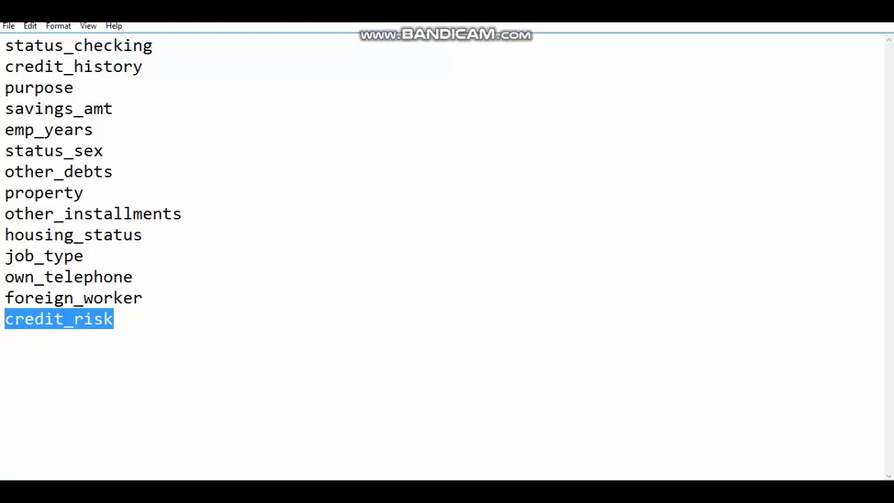
key(alt+Tab)
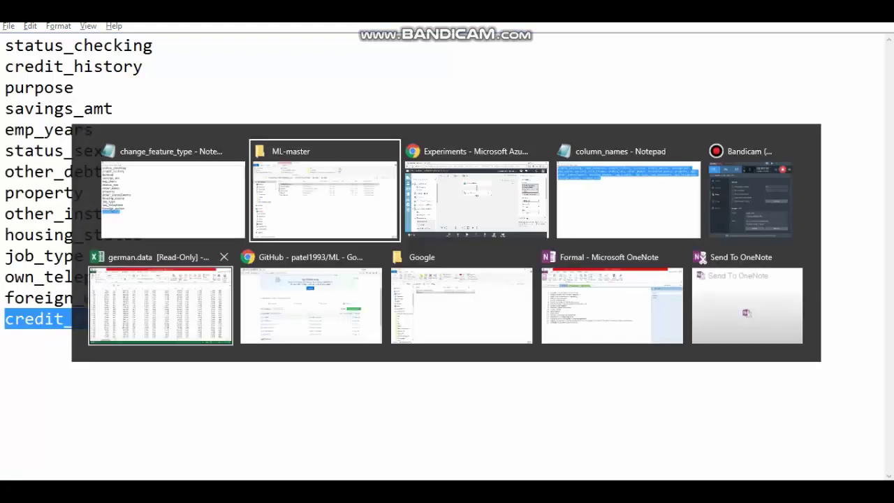
key(alt+Tab)
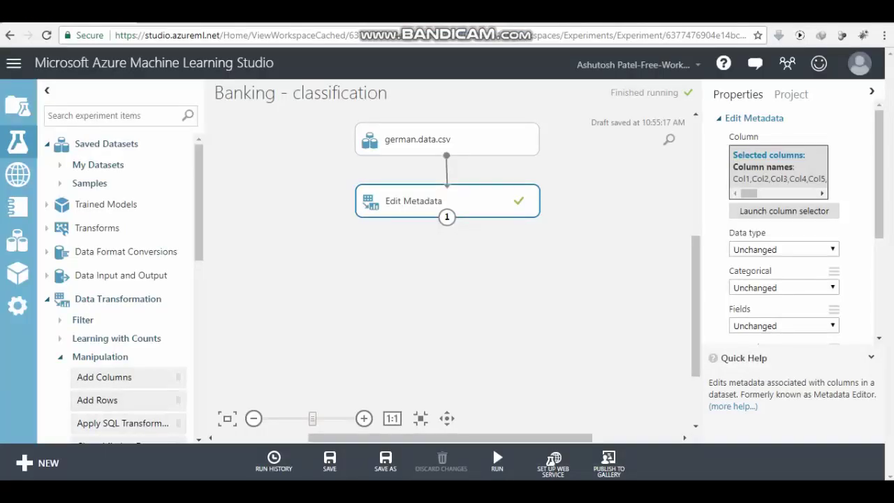
scroll(118, 286, down, 5)
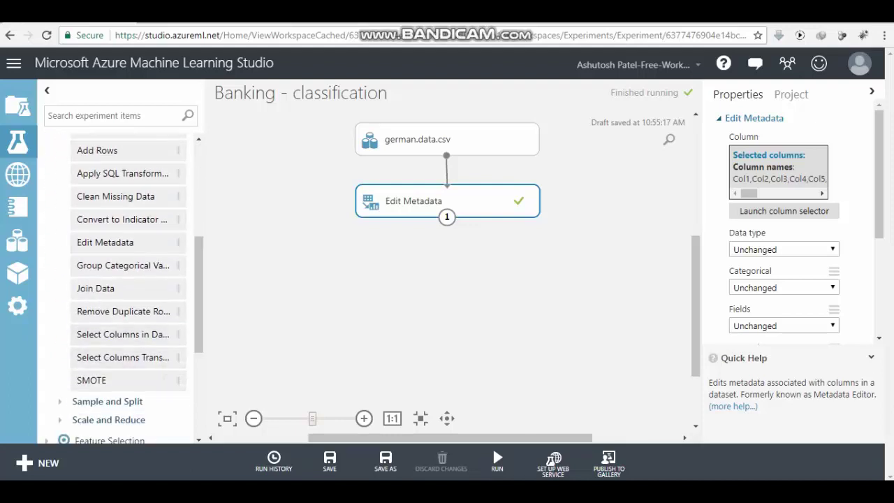
scroll(119, 287, up, 2)
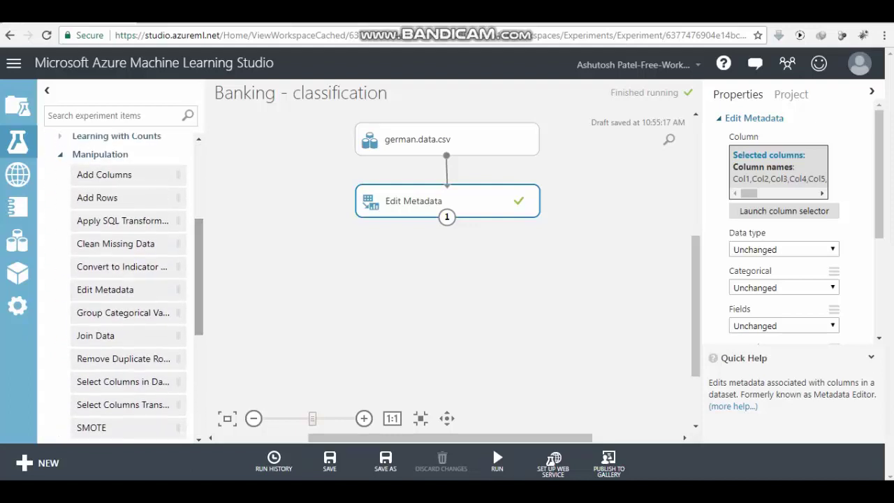
drag(105, 289, 386, 266)
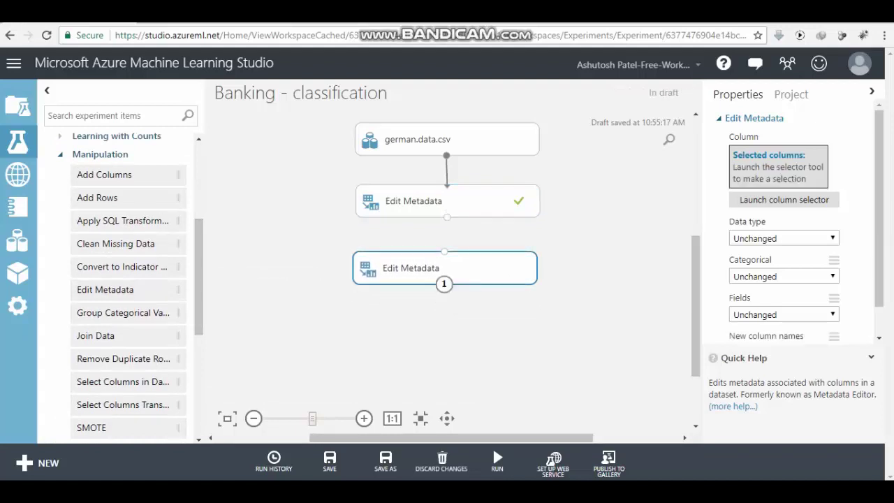
drag(447, 216, 444, 251)
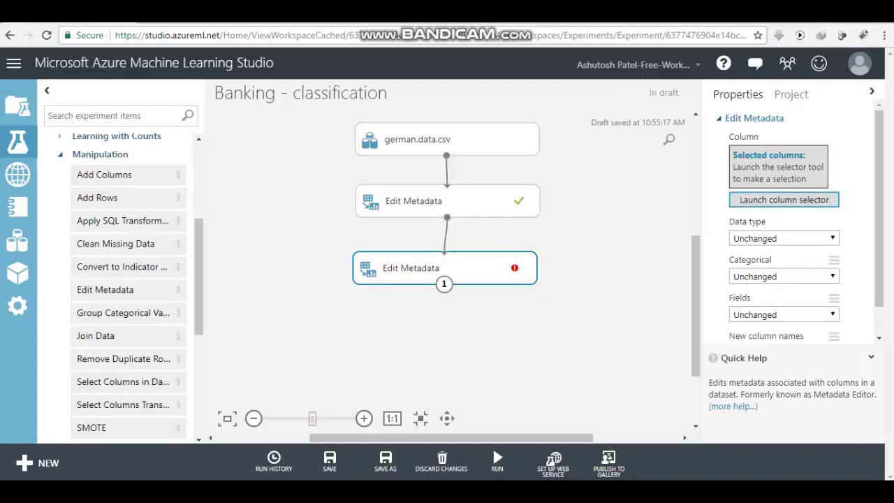
Open the new Edit Metadata module's column selection and highlight status_checking, credit_history, purpose and savings_amt, checking them against the change_feature_type list
click(784, 200)
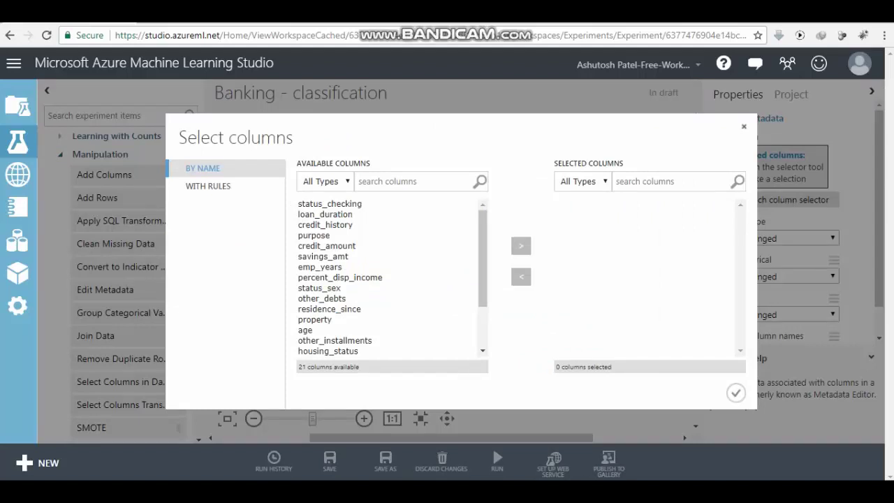
key(alt+Tab)
double_click(44, 193)
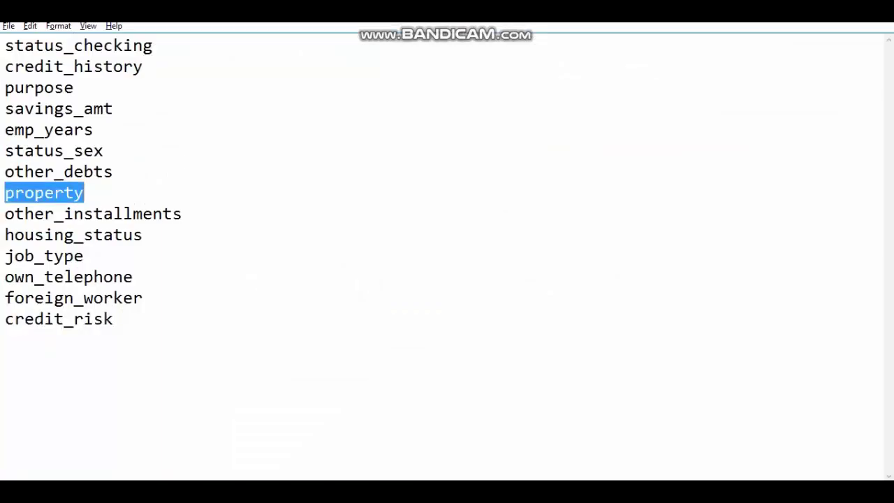
key(alt+Tab)
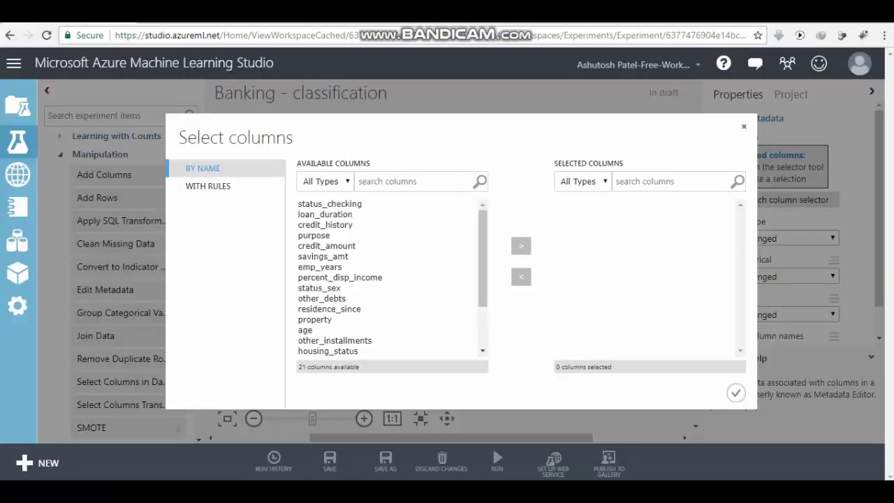
click(330, 204)
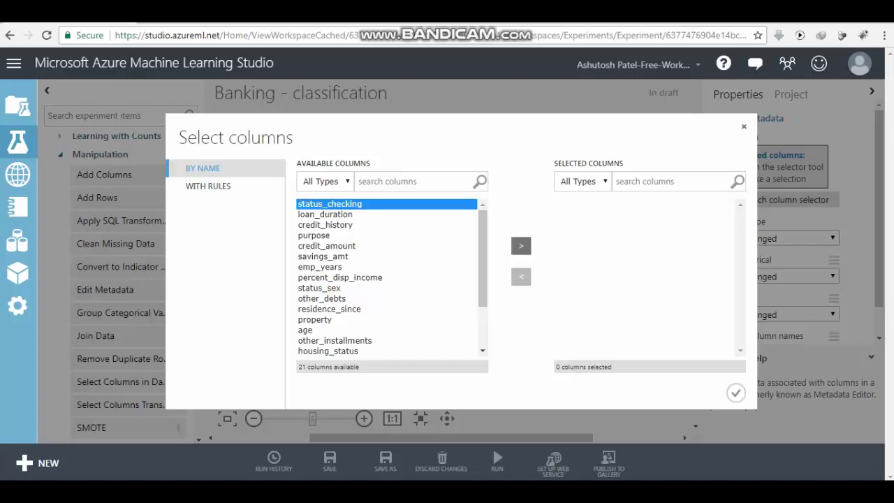
ctrl+click(325, 225)
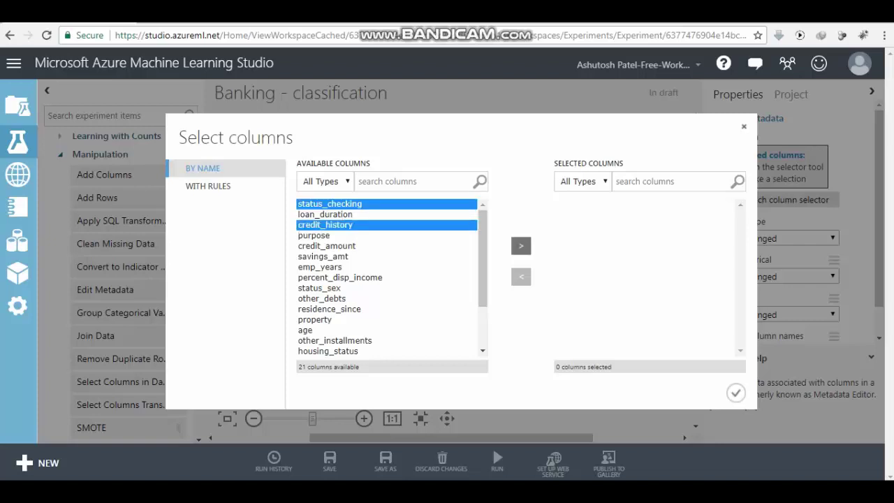
key(alt+Tab)
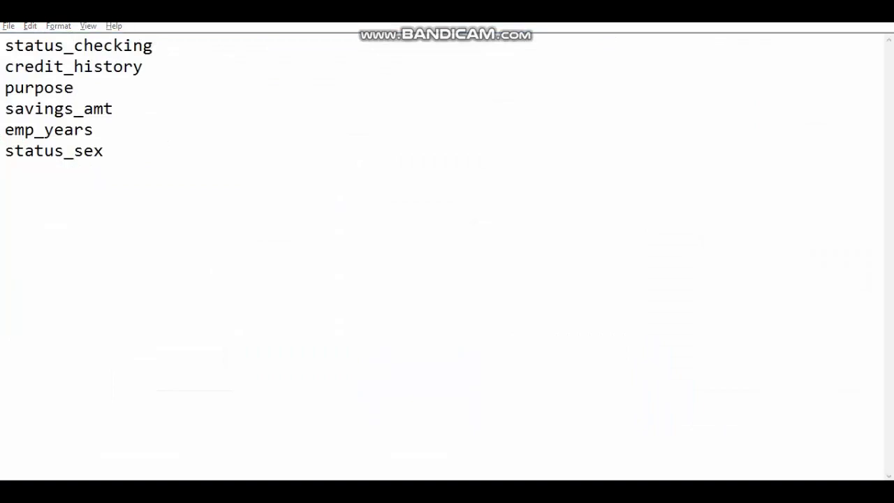
key(alt+Tab)
ctrl+click(326, 235)
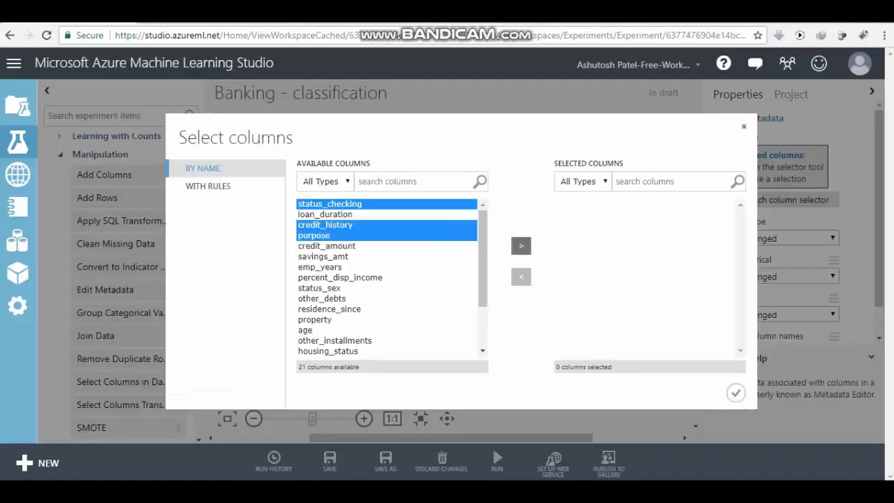
ctrl+click(326, 256)
Check the change_feature_type list and extend the highlighted available columns with emp_years, status_sex, other_debts and property
key(alt+Tab)
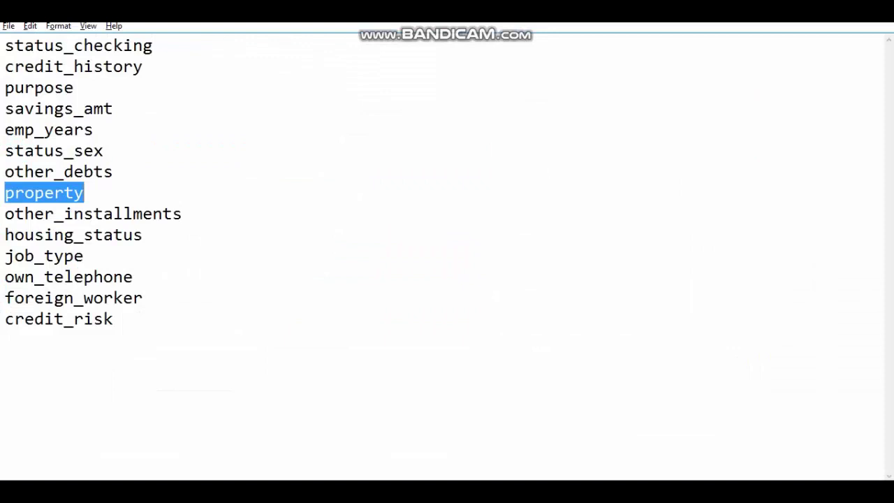
key(alt+Tab)
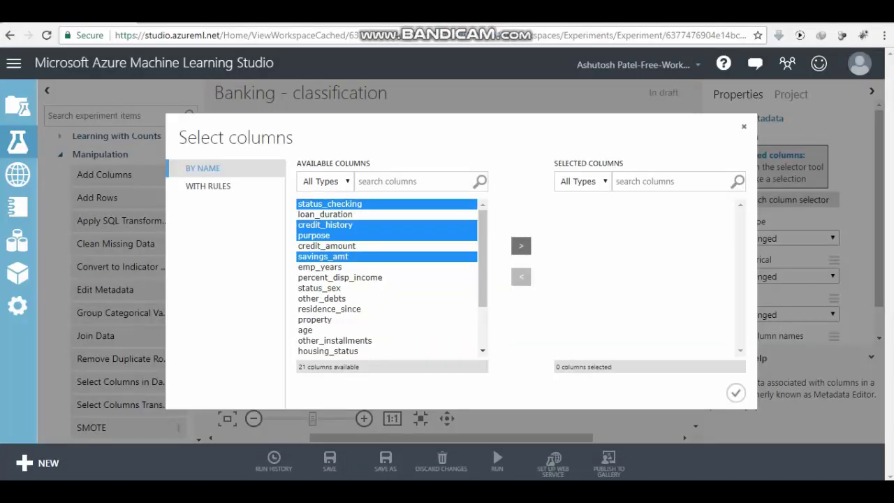
ctrl+click(320, 266)
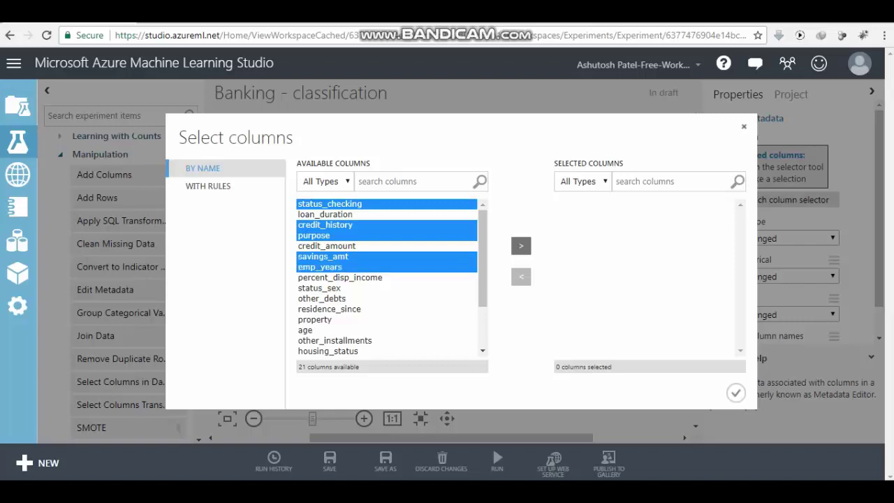
ctrl+click(319, 288)
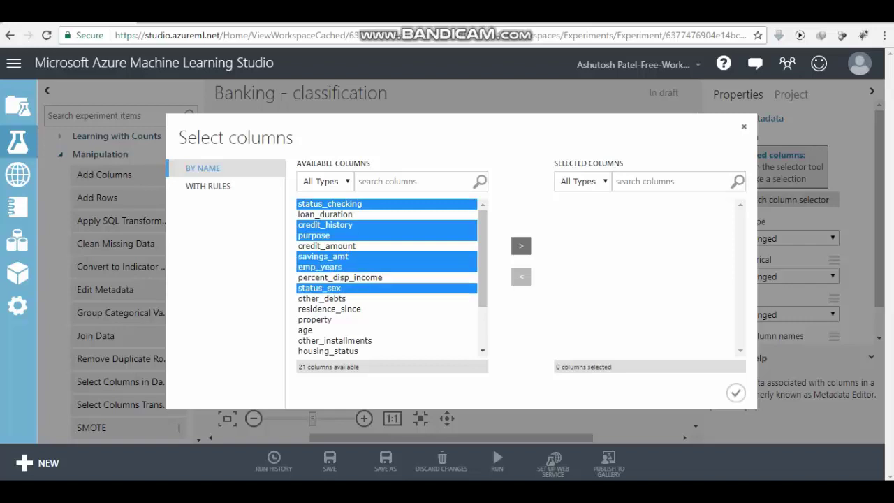
key(alt+Tab)
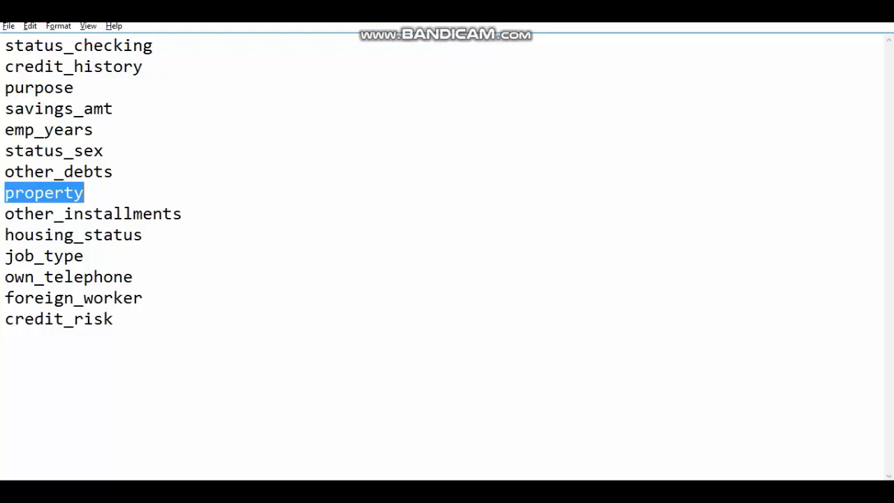
key(alt+Tab)
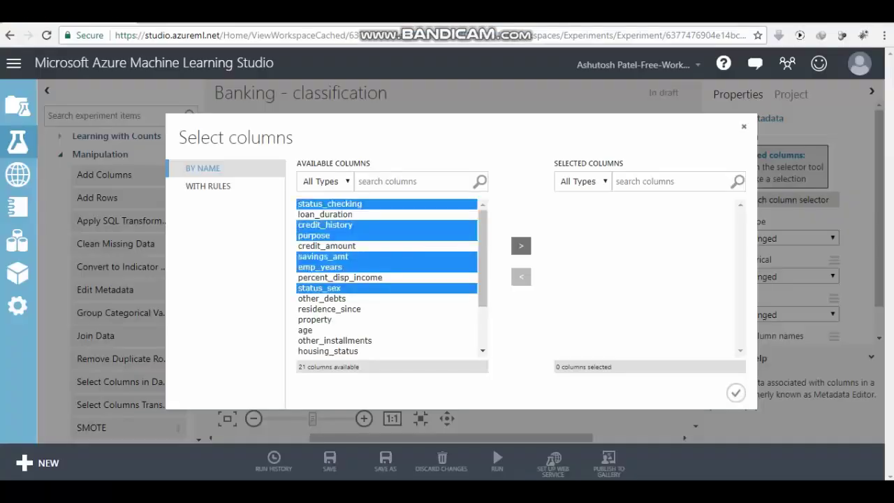
ctrl+click(322, 299)
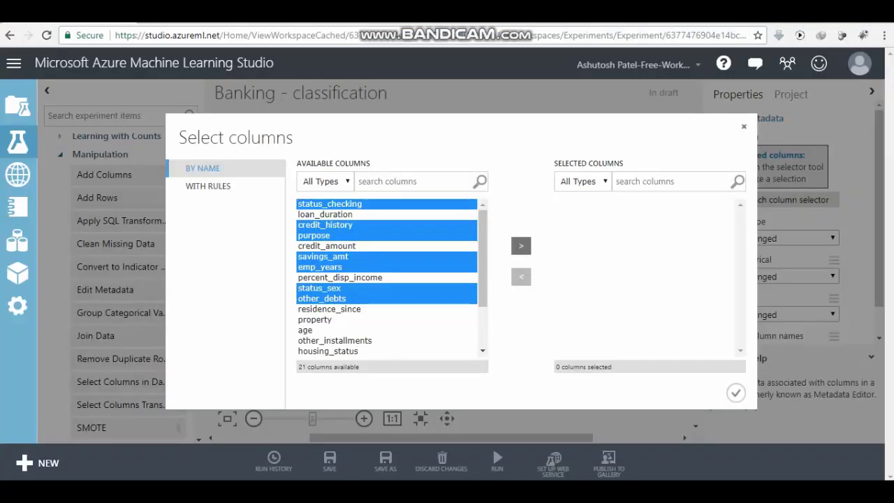
ctrl+click(315, 319)
Check the text file's list again and add other_installments and housing_status to the highlighted columns
key(alt+Tab)
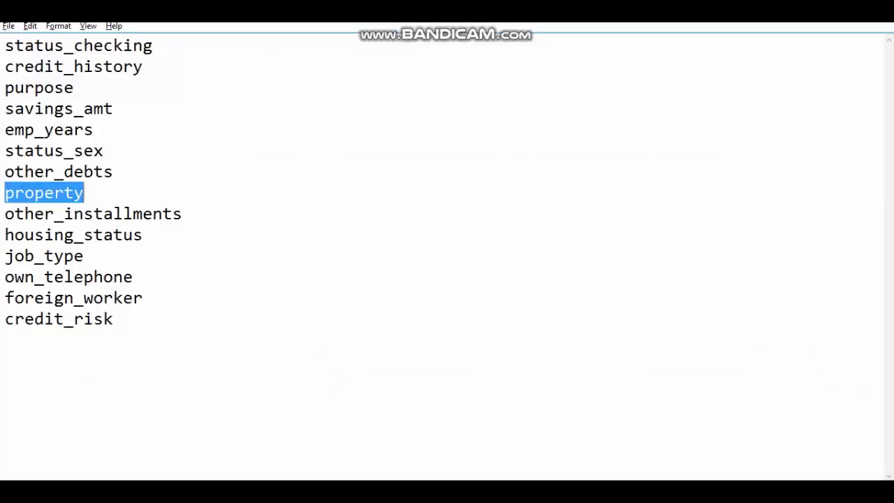
key(alt+Tab)
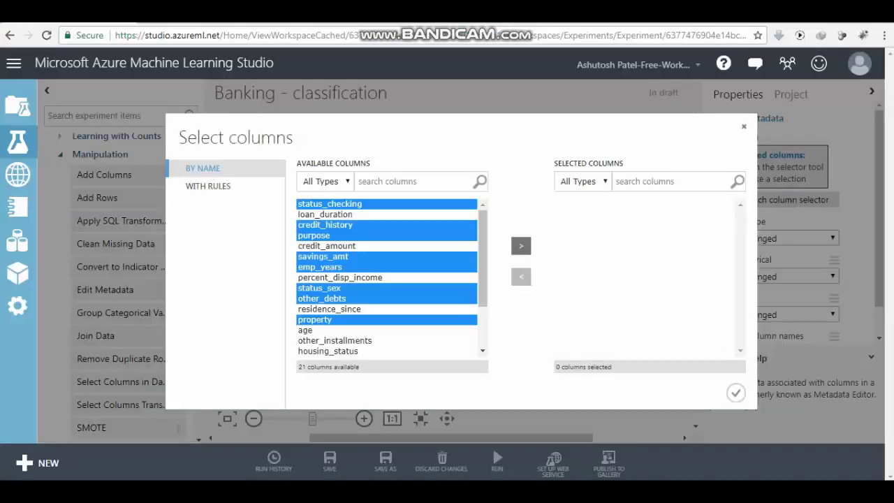
ctrl+click(334, 341)
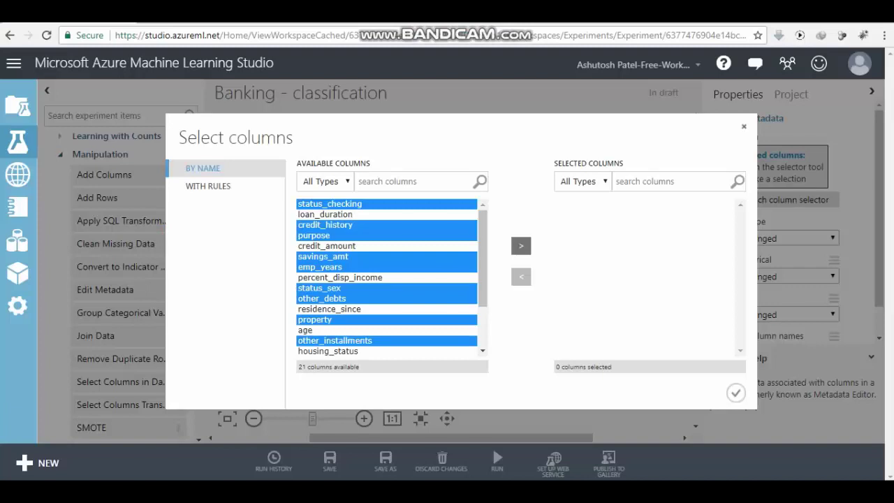
ctrl+click(328, 350)
scroll(387, 277, down, 3)
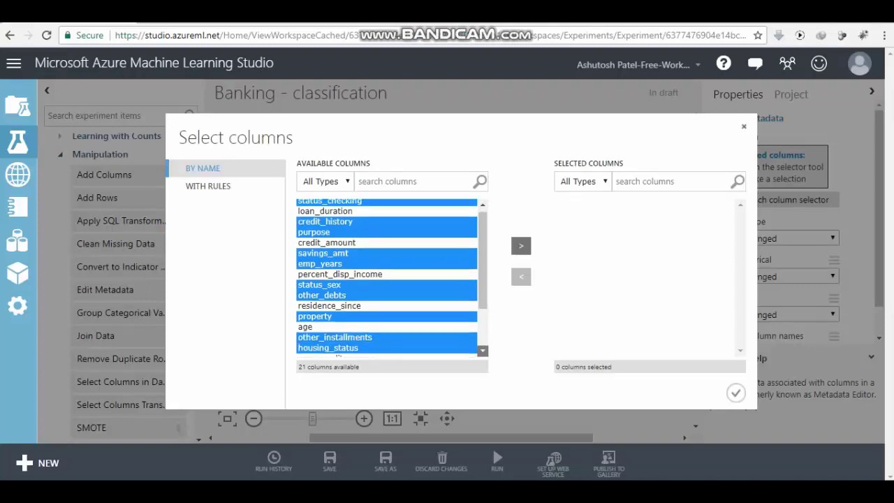
Also highlight job_type, own_telephone, foreign_worker and credit_risk per the text file, move all highlighted columns to the selected columns and confirm the selection
key(alt+Tab)
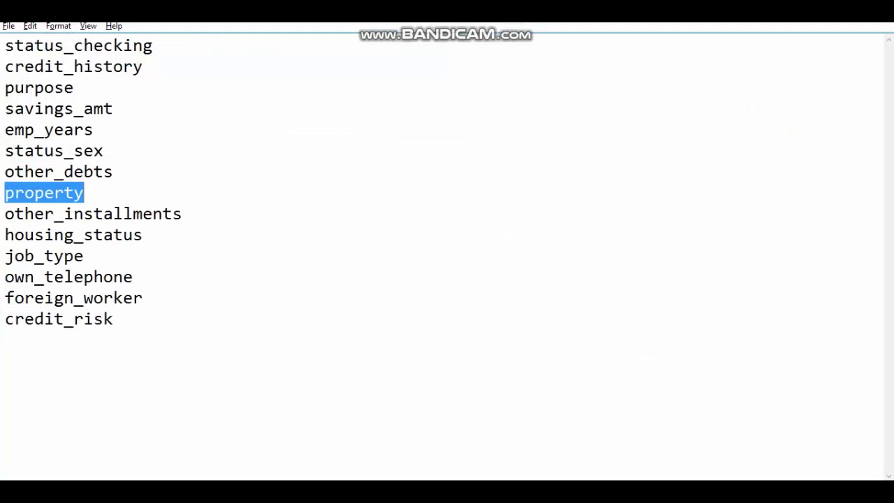
key(alt+Tab)
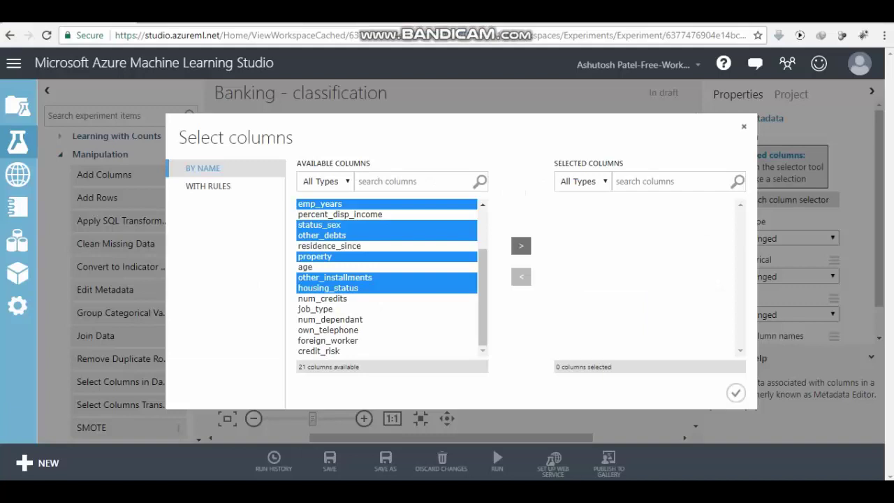
ctrl+click(328, 309)
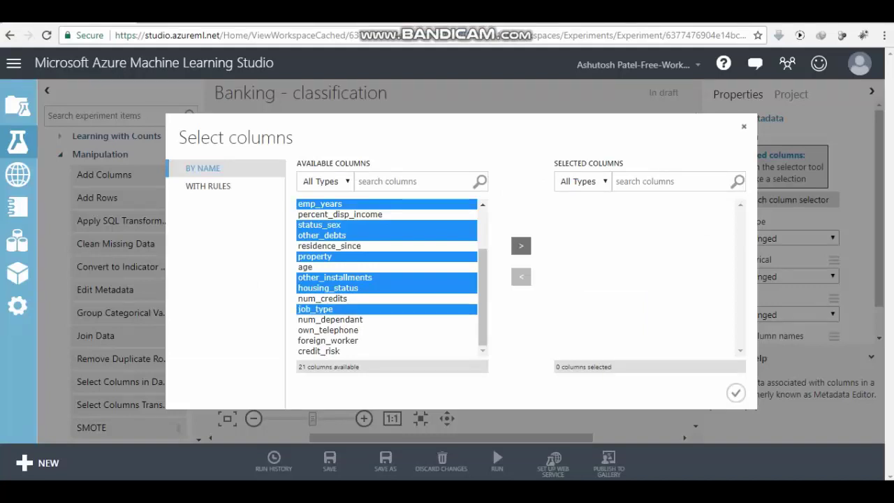
ctrl+click(329, 330)
key(alt+Tab)
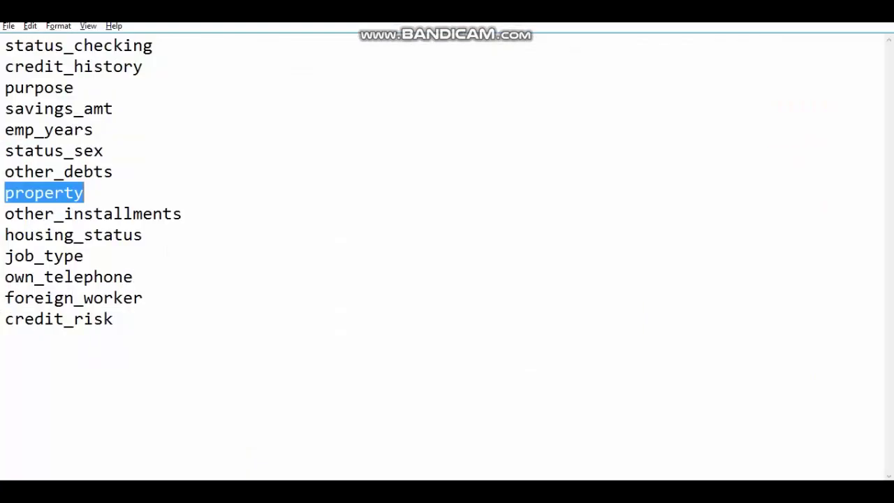
key(alt+Tab)
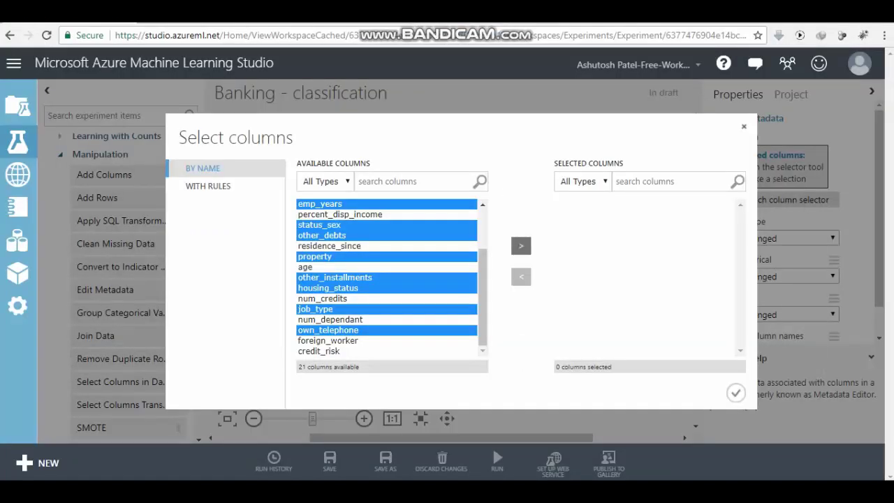
ctrl+click(328, 340)
ctrl+click(319, 350)
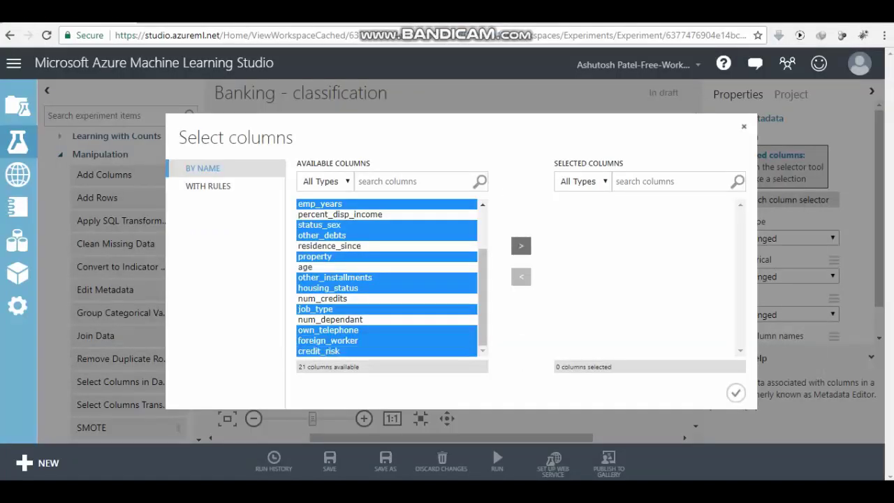
click(521, 245)
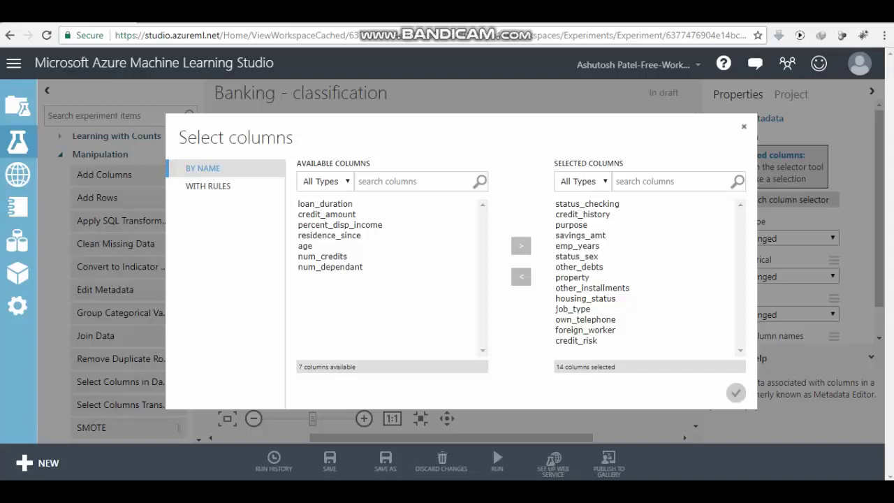
click(736, 393)
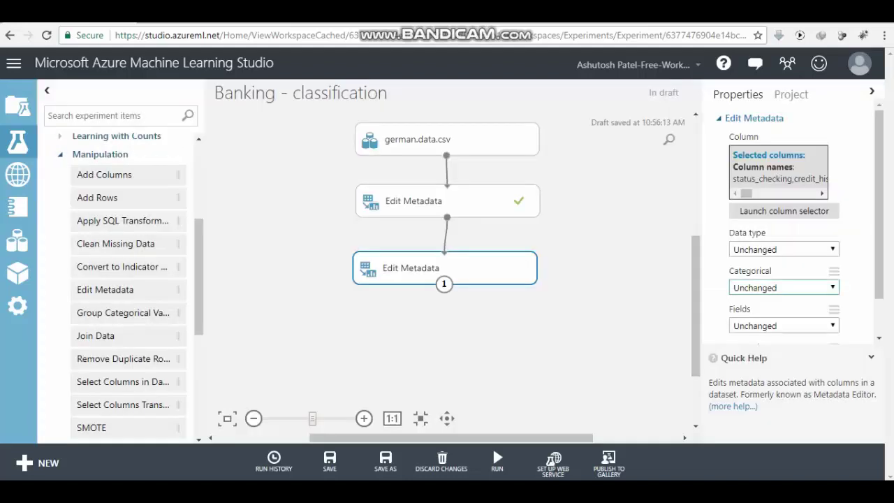
Set the second Edit Metadata module's Categorical option to Make categorical and run only the selected module
click(783, 287)
click(765, 313)
mouse_move(497, 461)
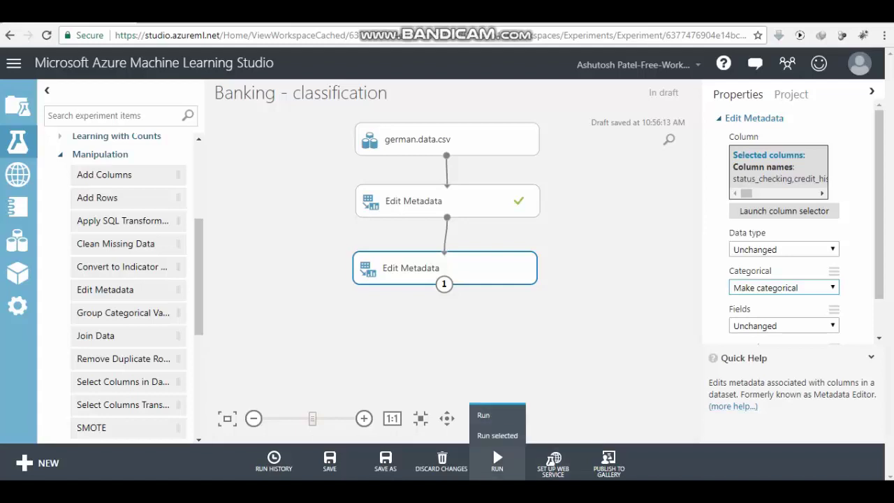
click(497, 435)
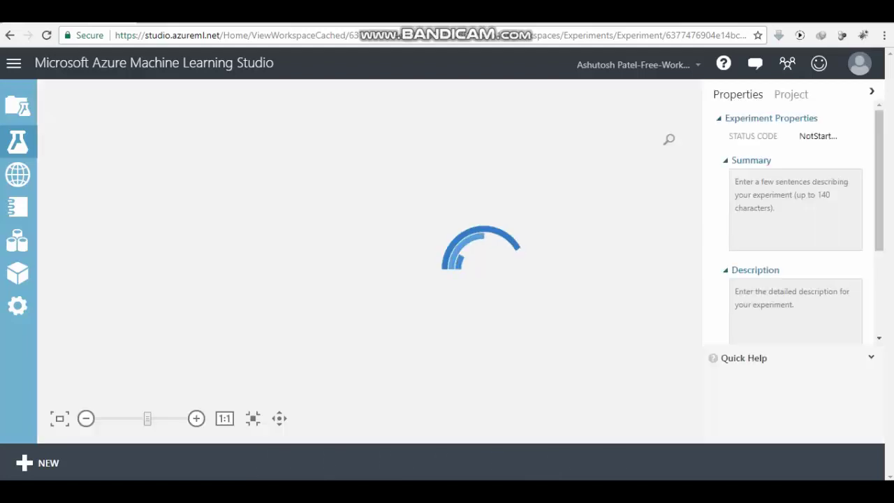
Switch to the ML-master folder in File Explorer and open the german Word document
key(alt+Tab)
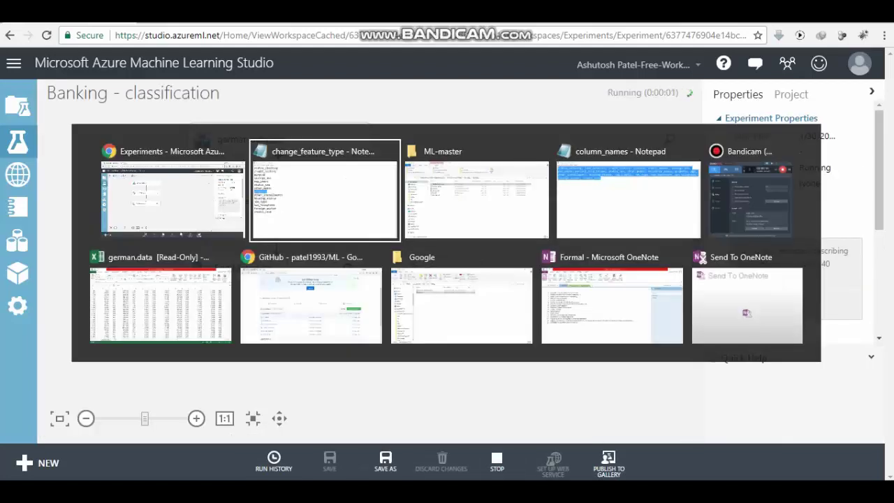
key(alt+Tab)
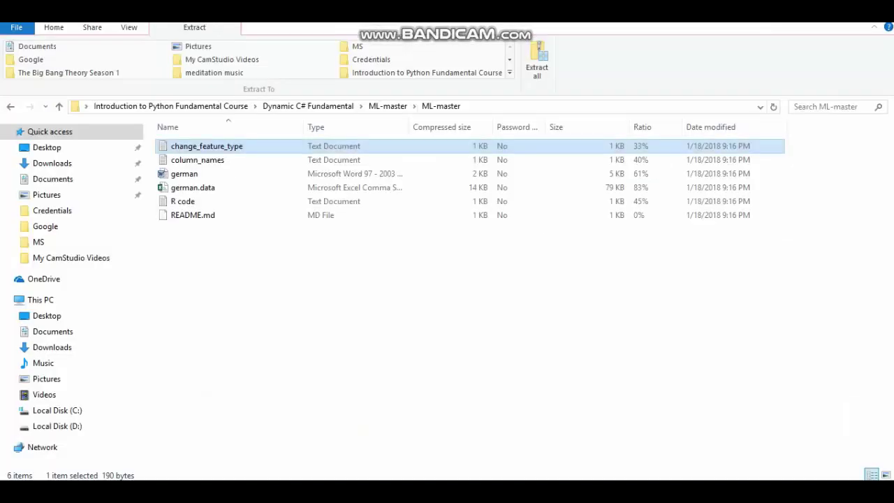
click(447, 314)
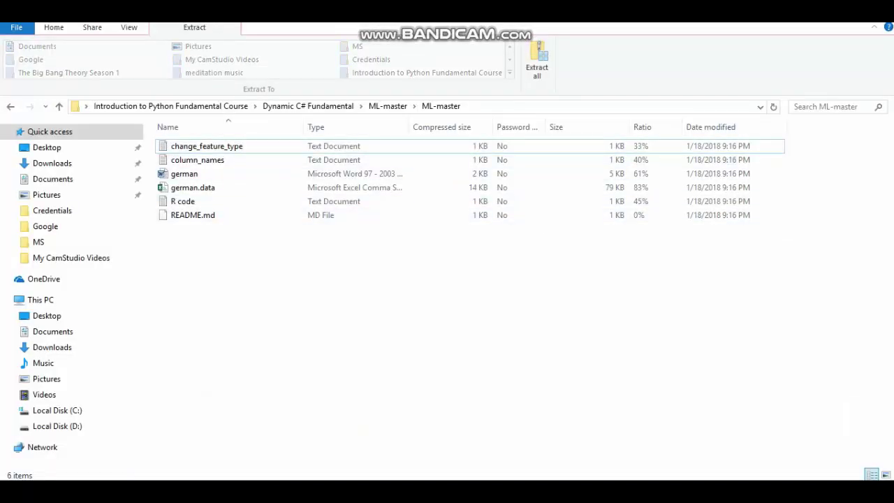
click(185, 173)
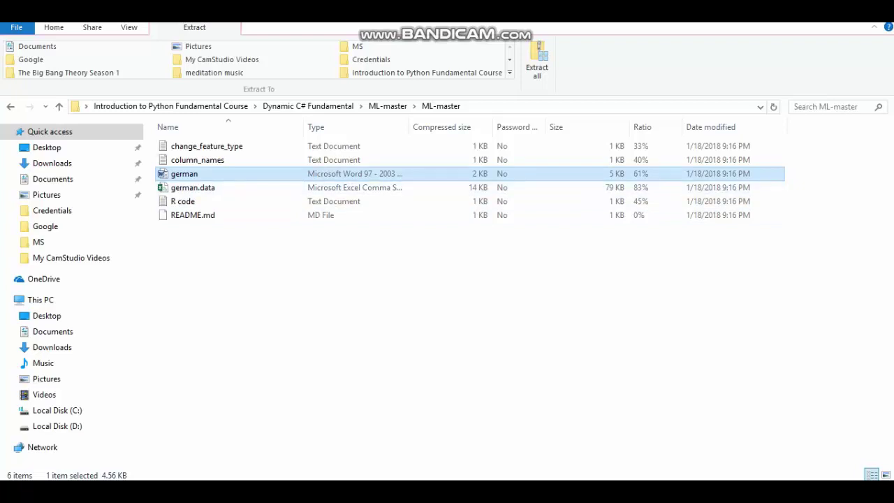
key(Return)
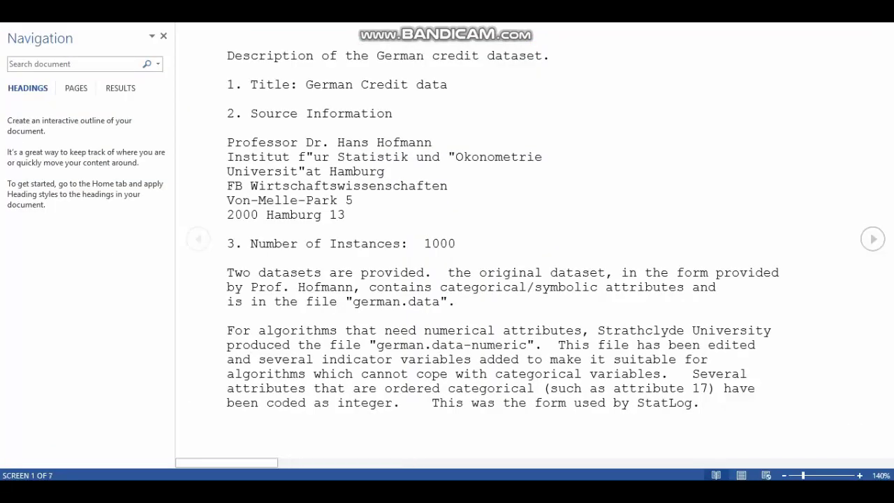
Examine the attribute descriptions in the german document, then return to the Azure Machine Learning Studio experiment
click(577, 377)
scroll(488, 251, down, 6)
scroll(489, 252, up, 4)
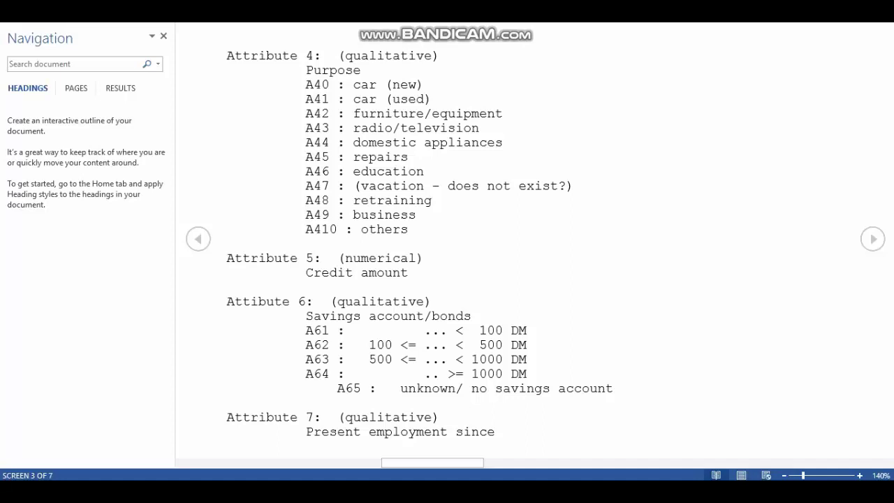
key(Left)
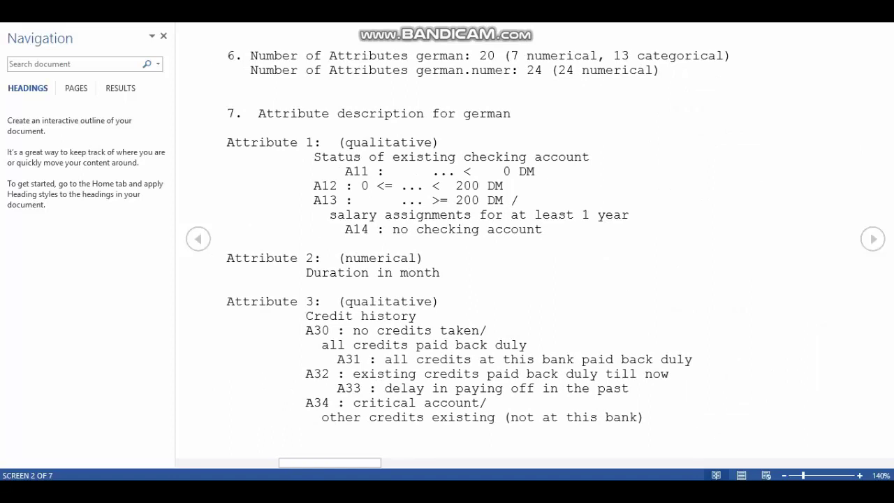
key(alt+Tab)
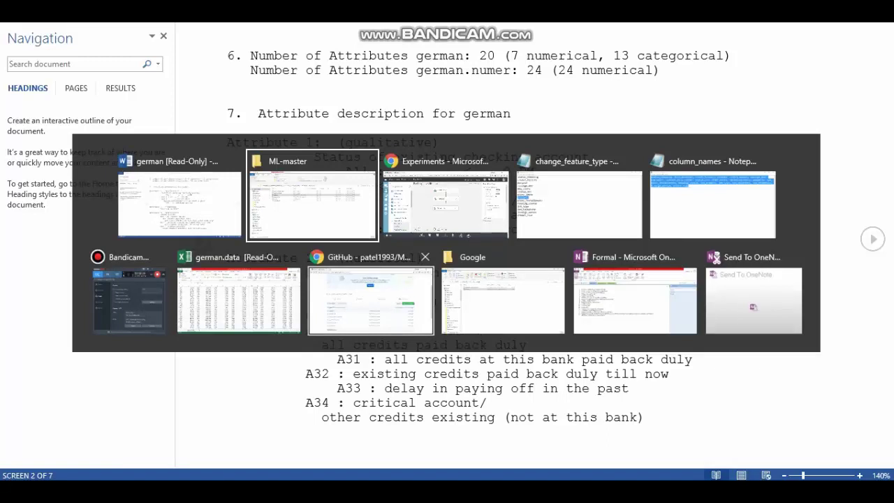
key(alt+Tab)
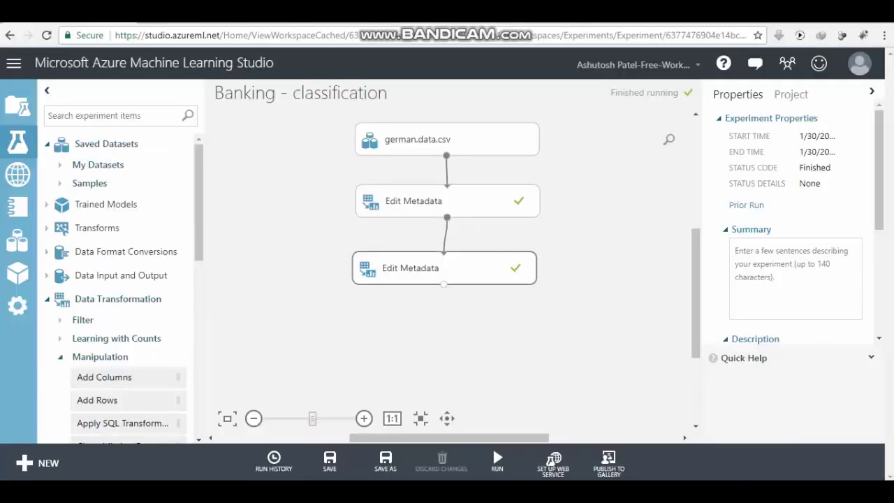
Add a Split Data module from the Sample and Split group below the second Edit Metadata module
click(412, 269)
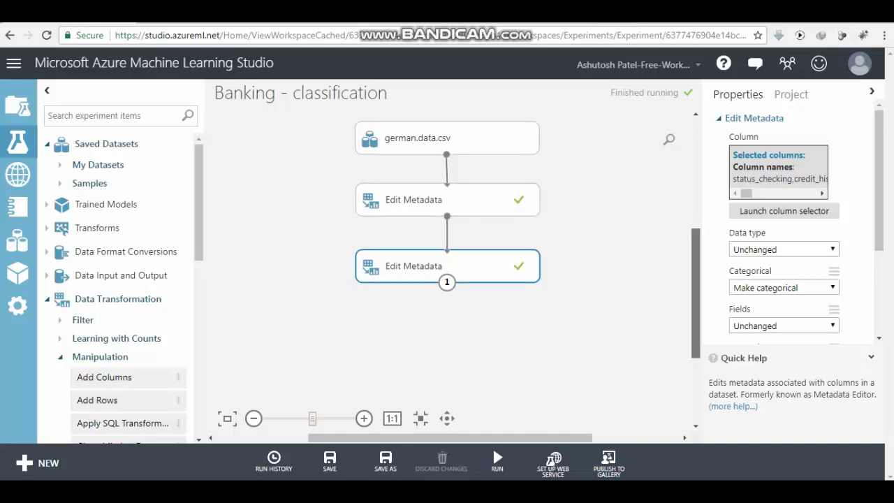
scroll(446, 265, down, 2)
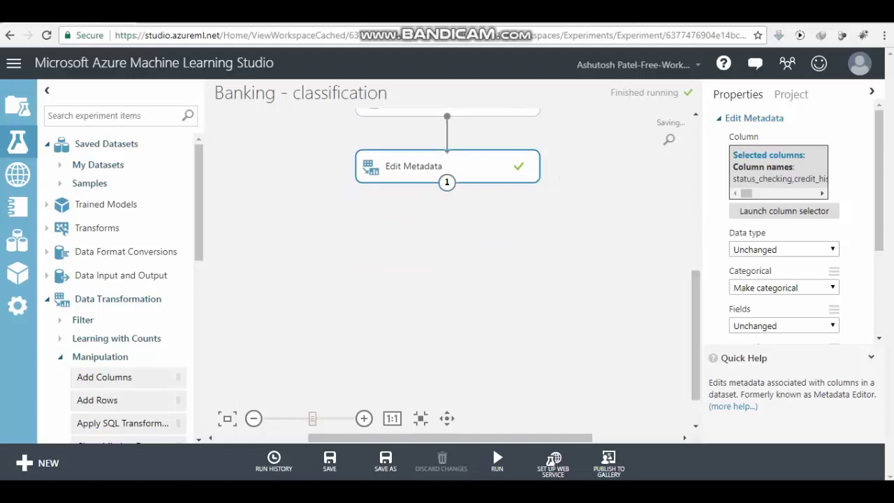
scroll(119, 279, down, 1)
scroll(124, 286, down, 3)
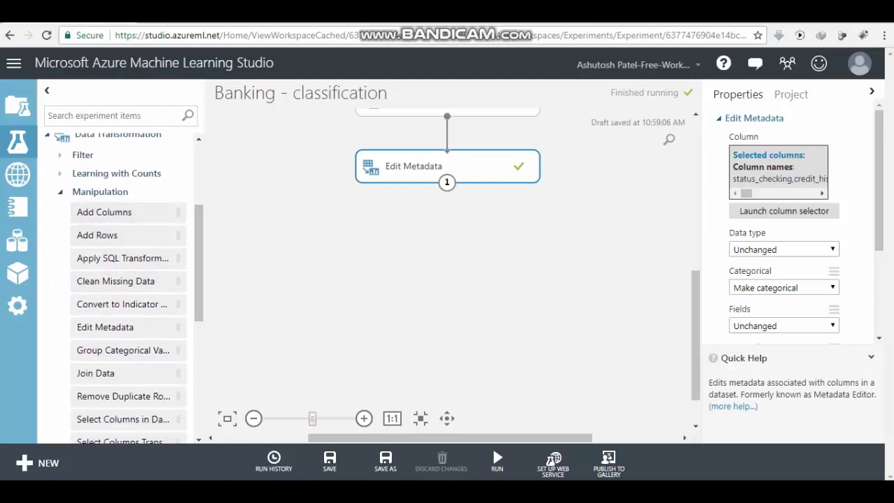
click(61, 192)
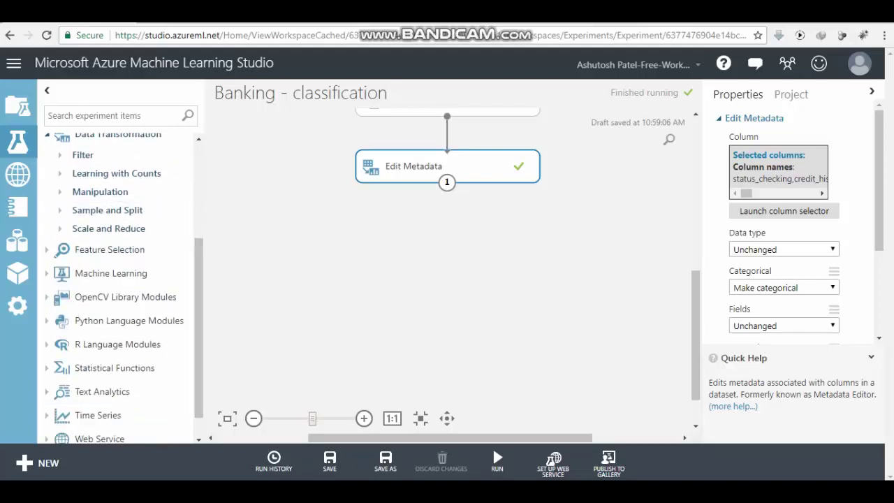
click(61, 210)
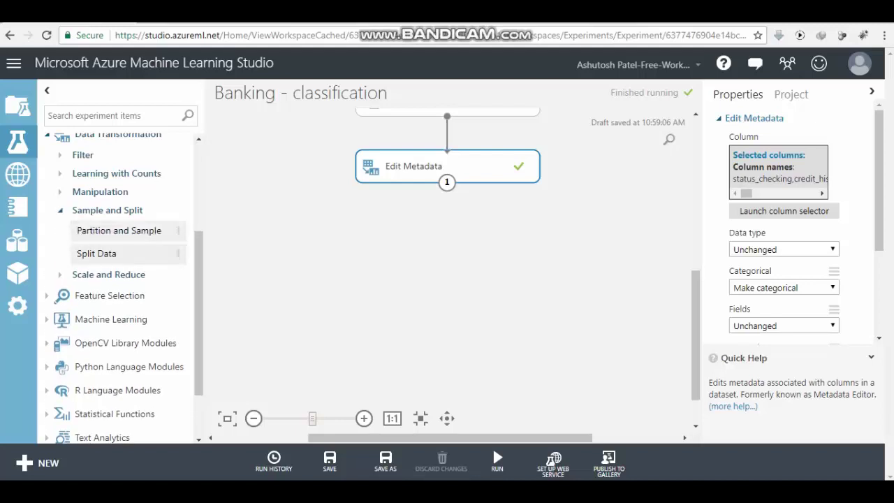
drag(97, 254, 445, 241)
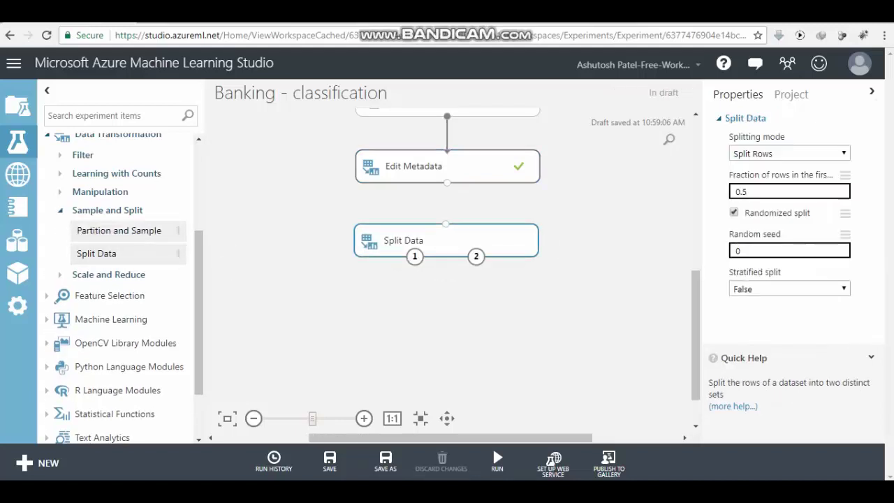
Connect the second Edit Metadata module's output to the Split Data input and run the whole experiment
drag(447, 182, 446, 224)
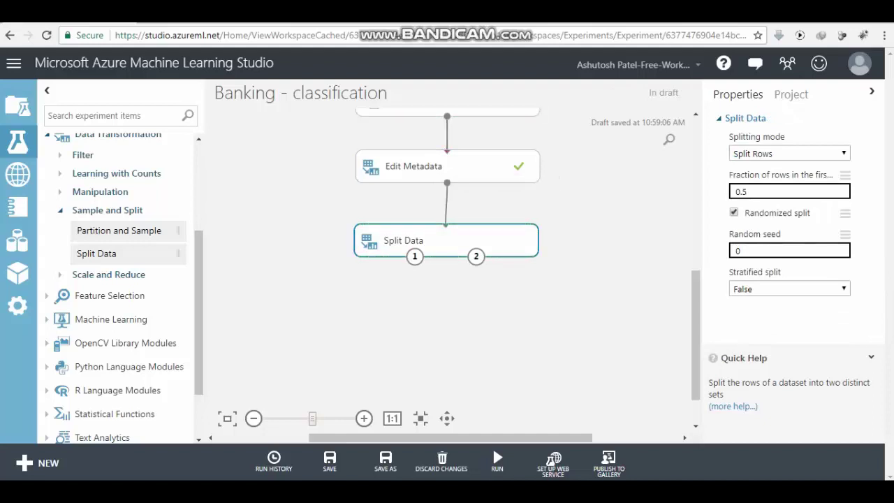
click(498, 461)
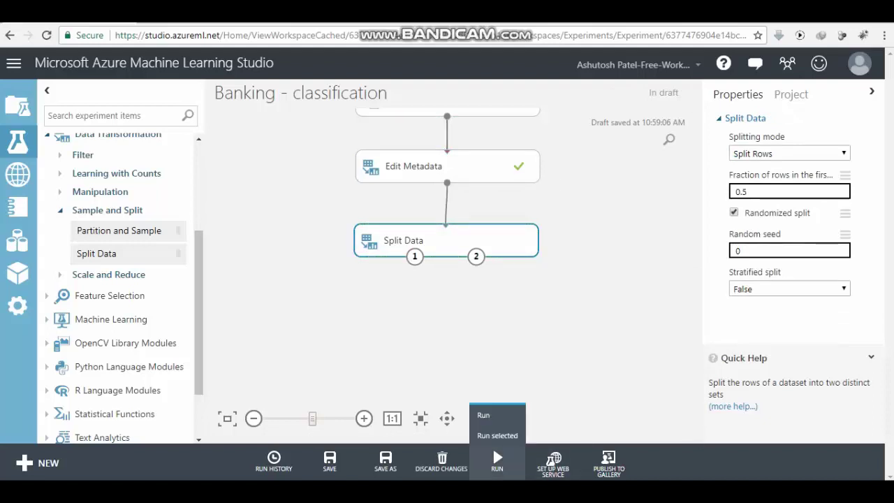
click(484, 415)
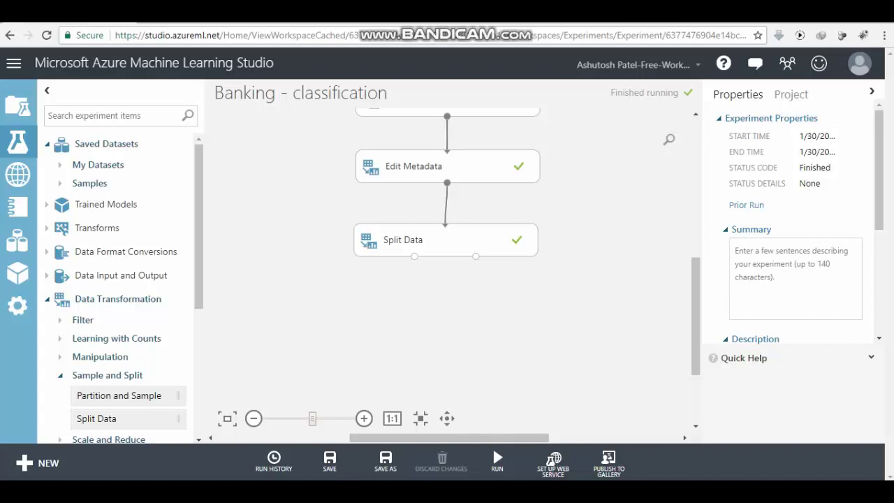
Add an Execute R Script module from R Language Modules below Split Data and place a copy of it alongside
scroll(447, 245, down, 3)
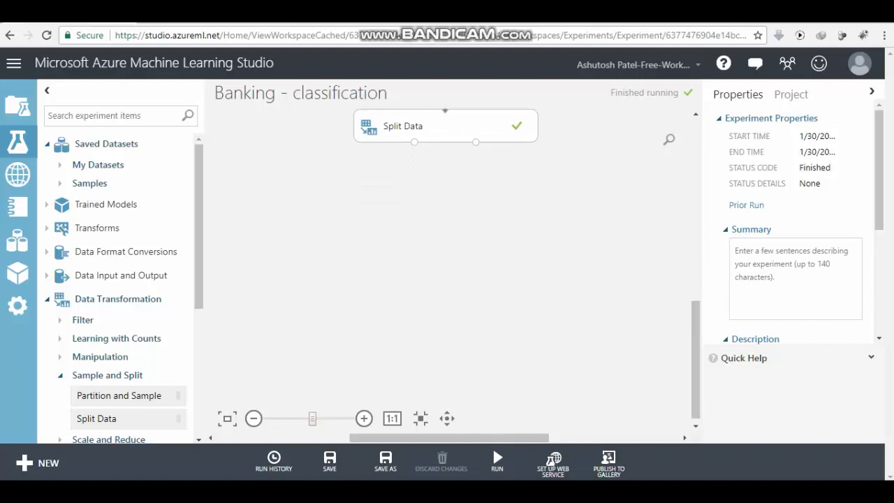
scroll(118, 286, down, 3)
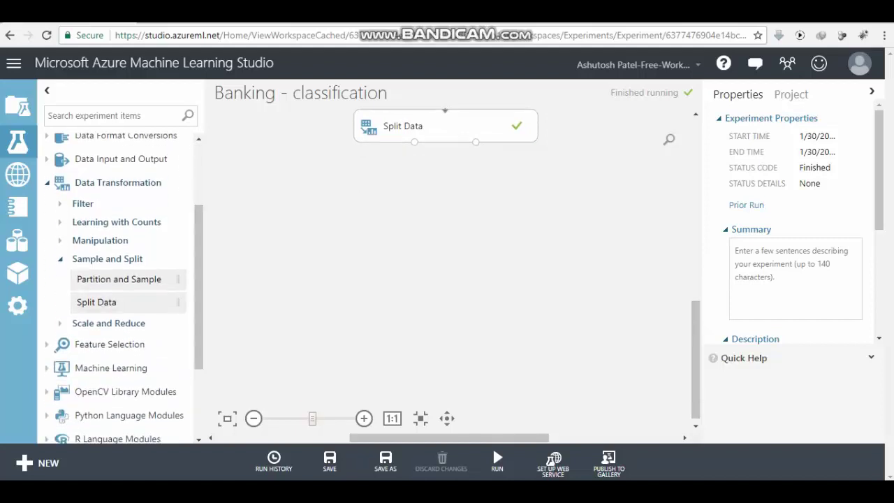
click(60, 259)
scroll(118, 287, down, 2)
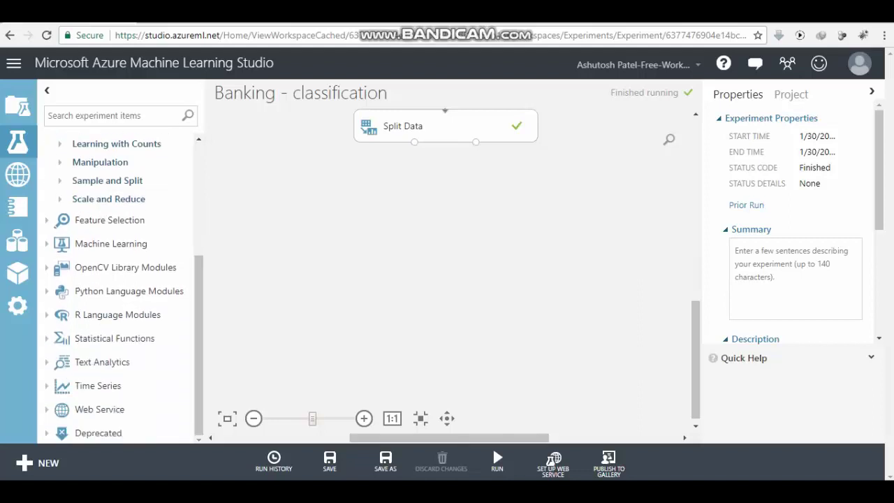
click(117, 315)
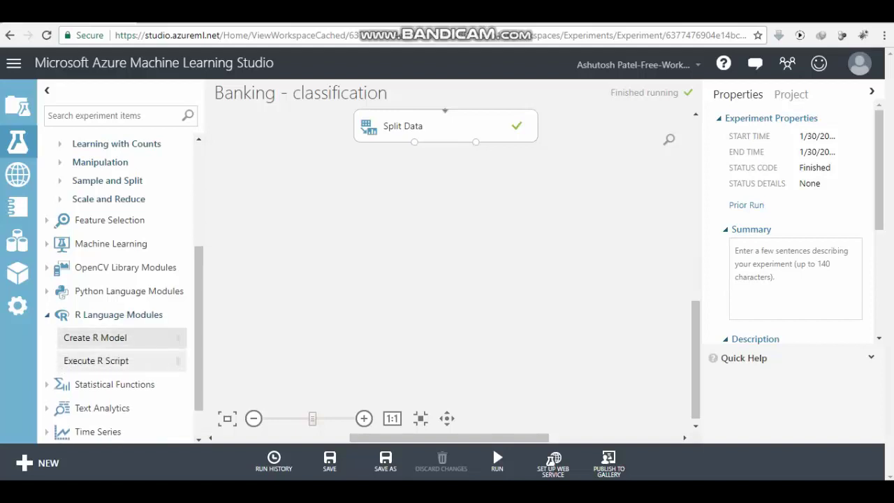
click(95, 338)
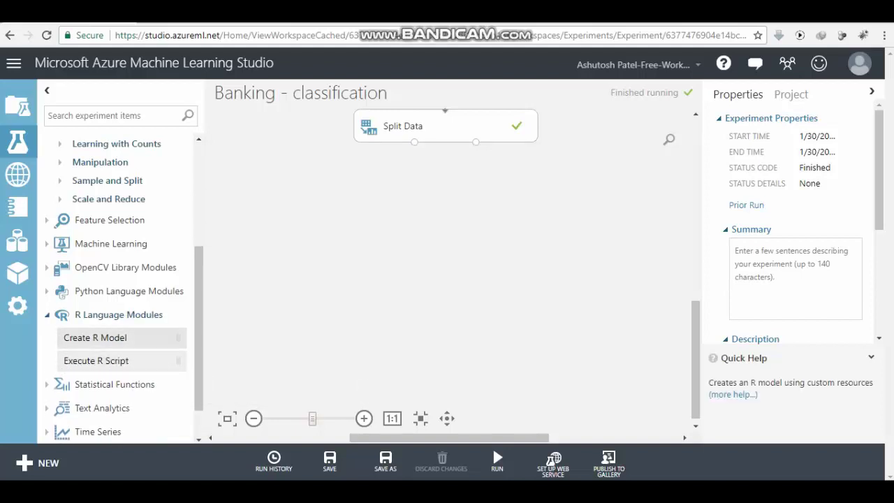
drag(95, 360, 335, 220)
click(405, 293)
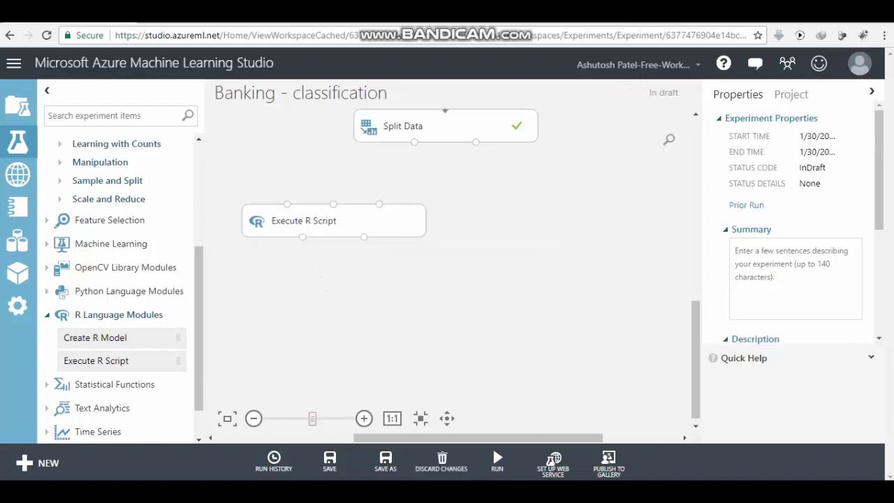
key(ctrl+v)
drag(370, 237, 546, 218)
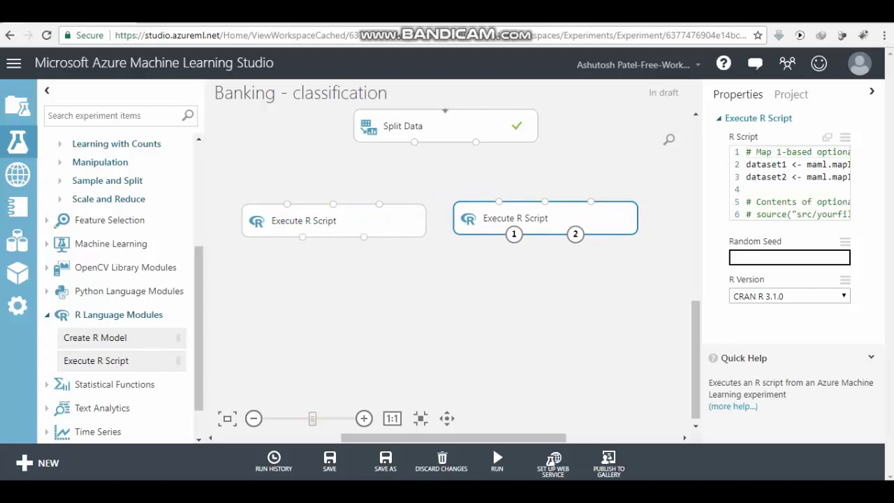
Connect Split Data's first output to the first input of both Execute R Script modules and select the original one
drag(414, 142, 287, 204)
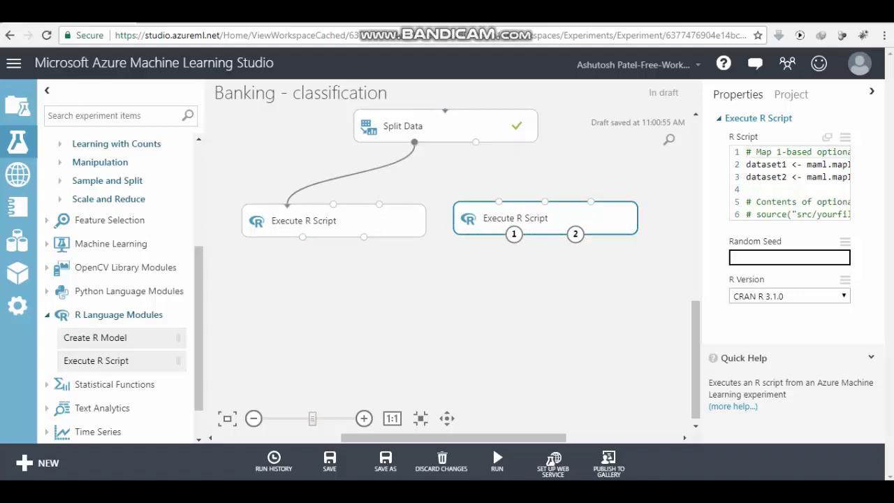
drag(414, 142, 498, 202)
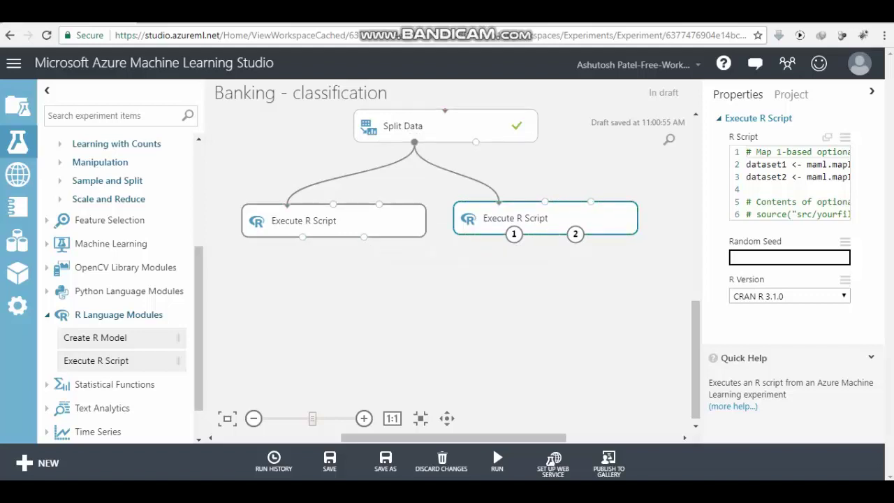
click(328, 222)
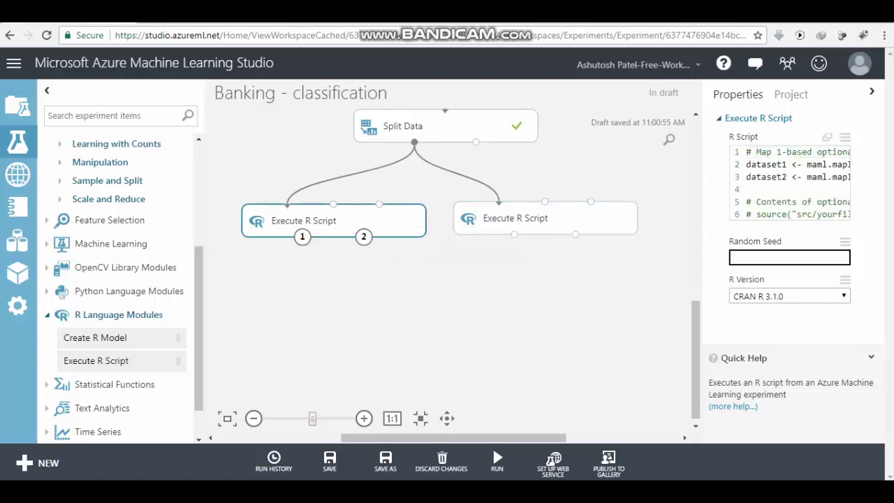